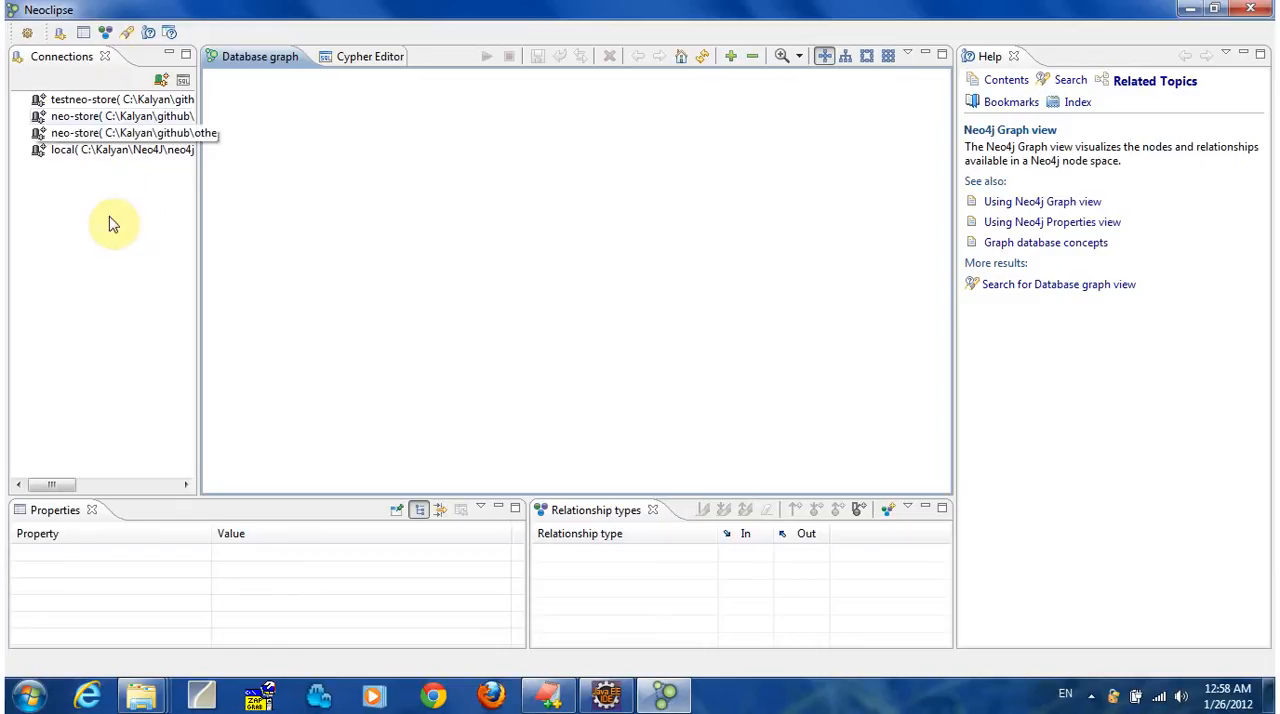
Start a new database connection named testconnection, with the desktop's New folder as its URI.
left_click(157, 80)
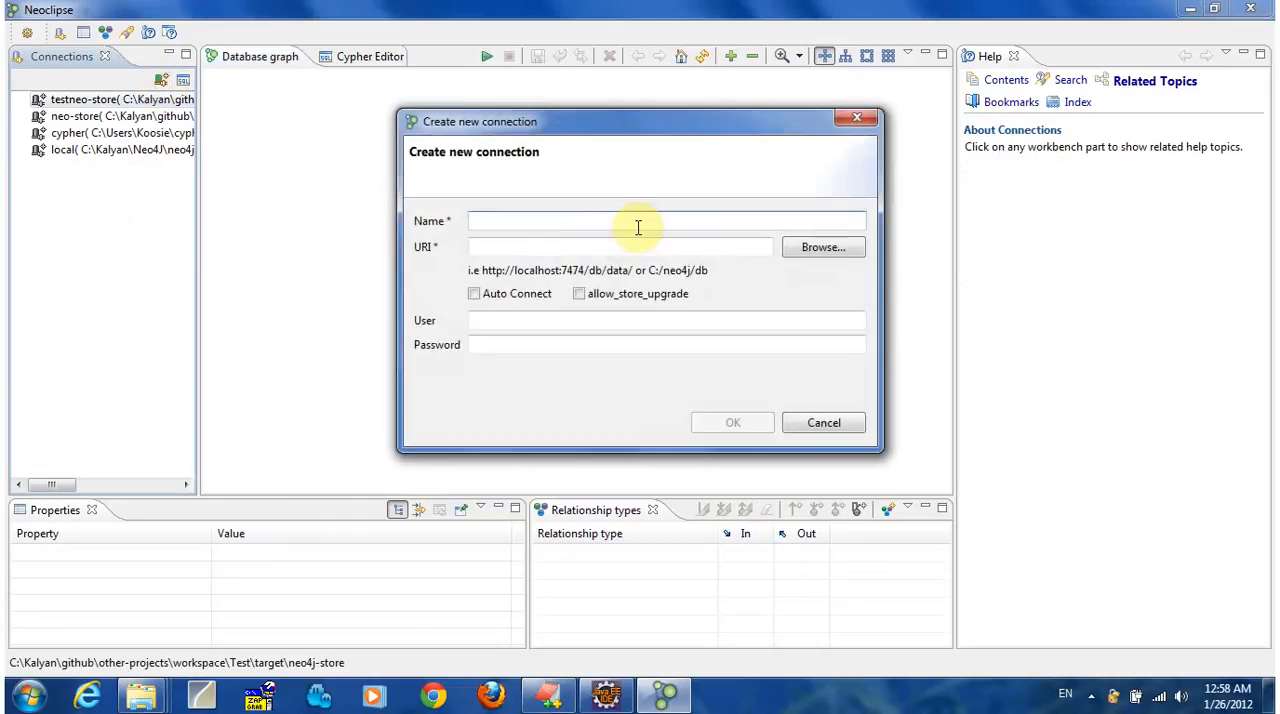
left_click(651, 228)
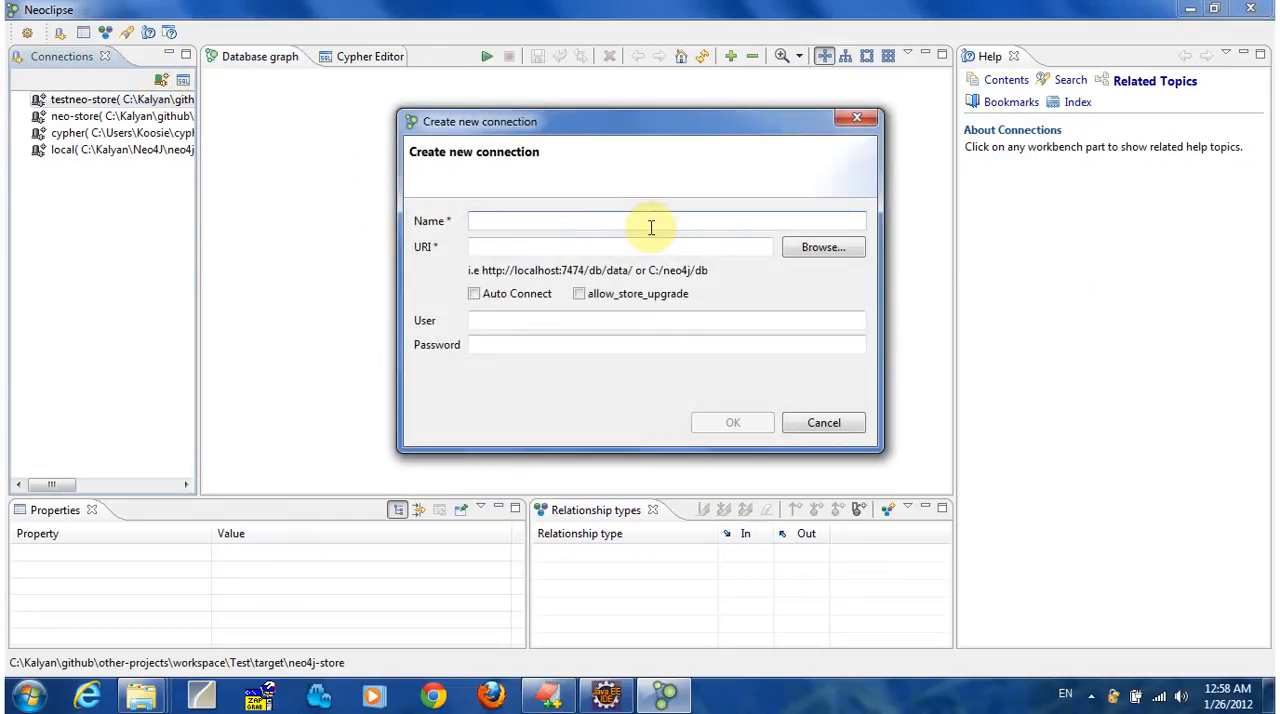
type("test ")
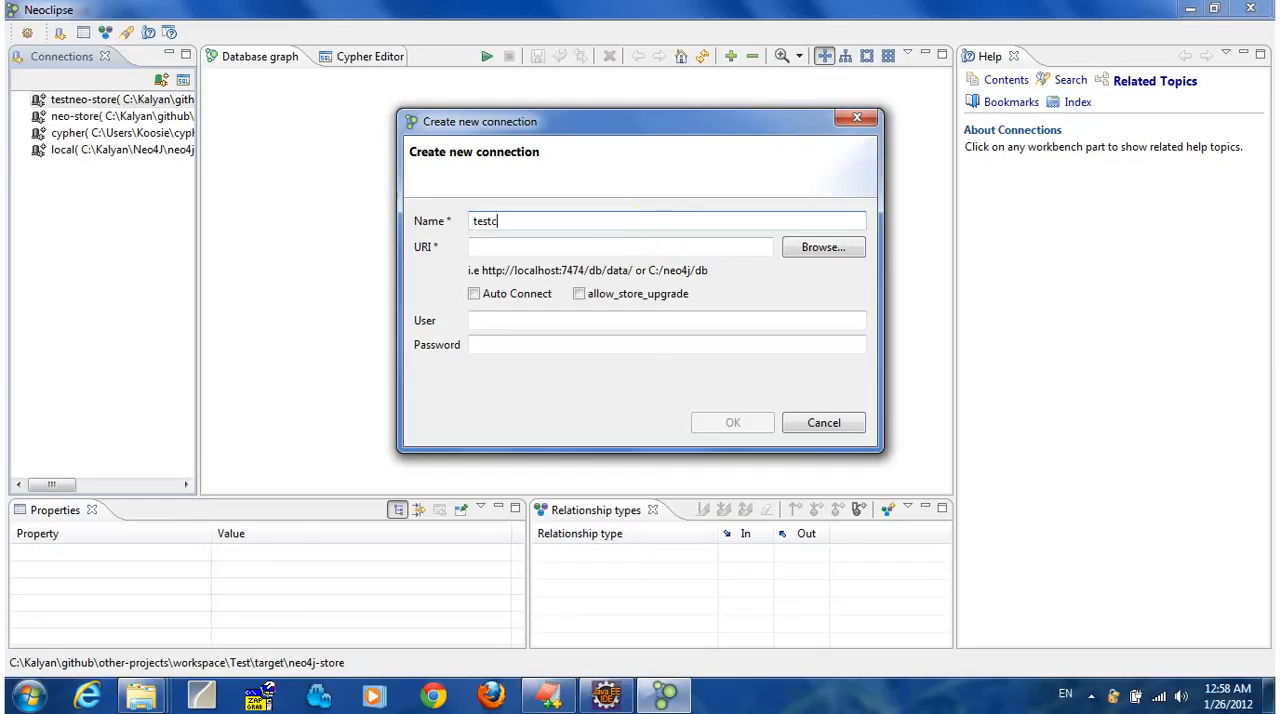
type("onnection")
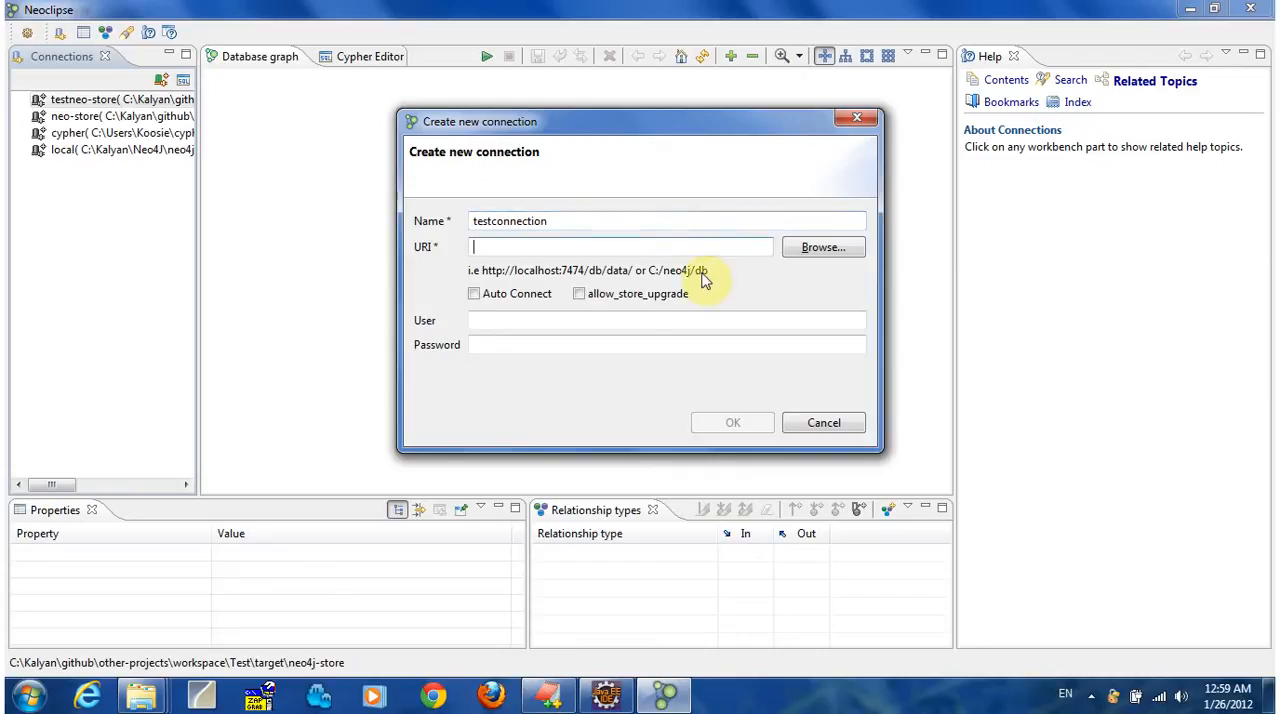
left_click(820, 244)
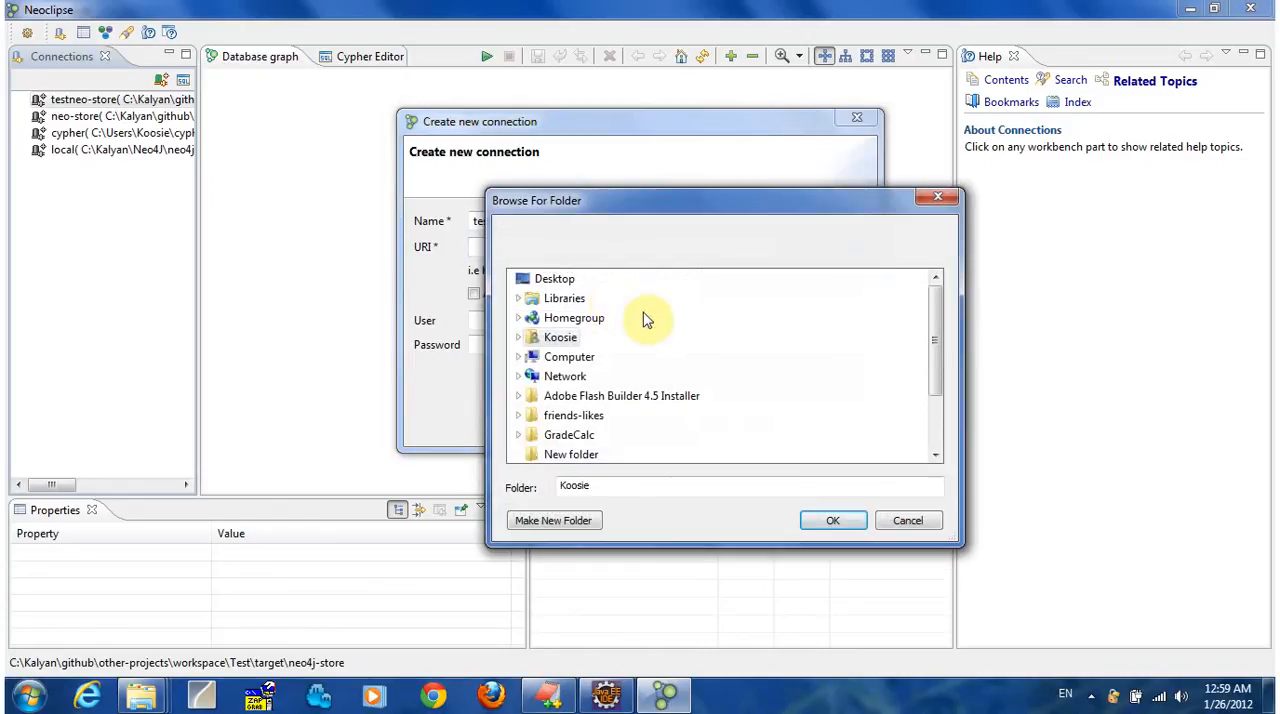
scroll(750, 337, "down", 1)
left_click(571, 397)
left_click(813, 528)
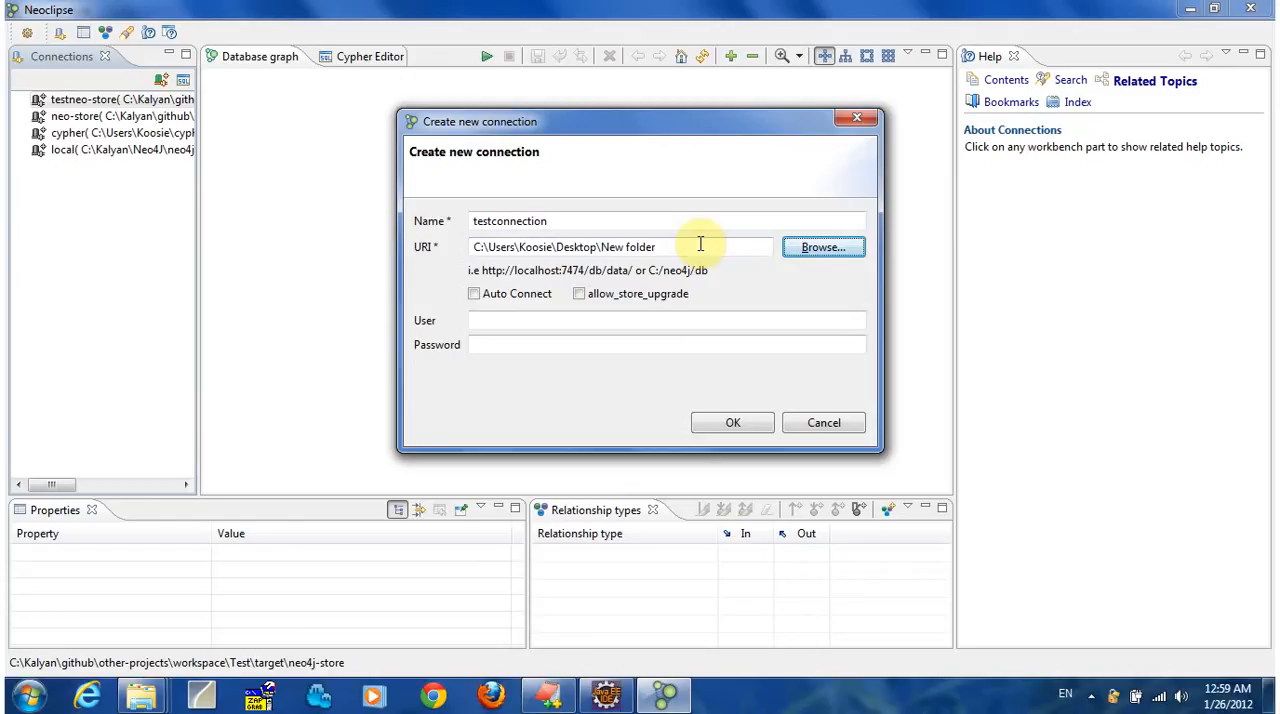
Enable Auto Connect and allow_store_upgrade for the new connection, create it and connect to its database.
left_click(485, 299)
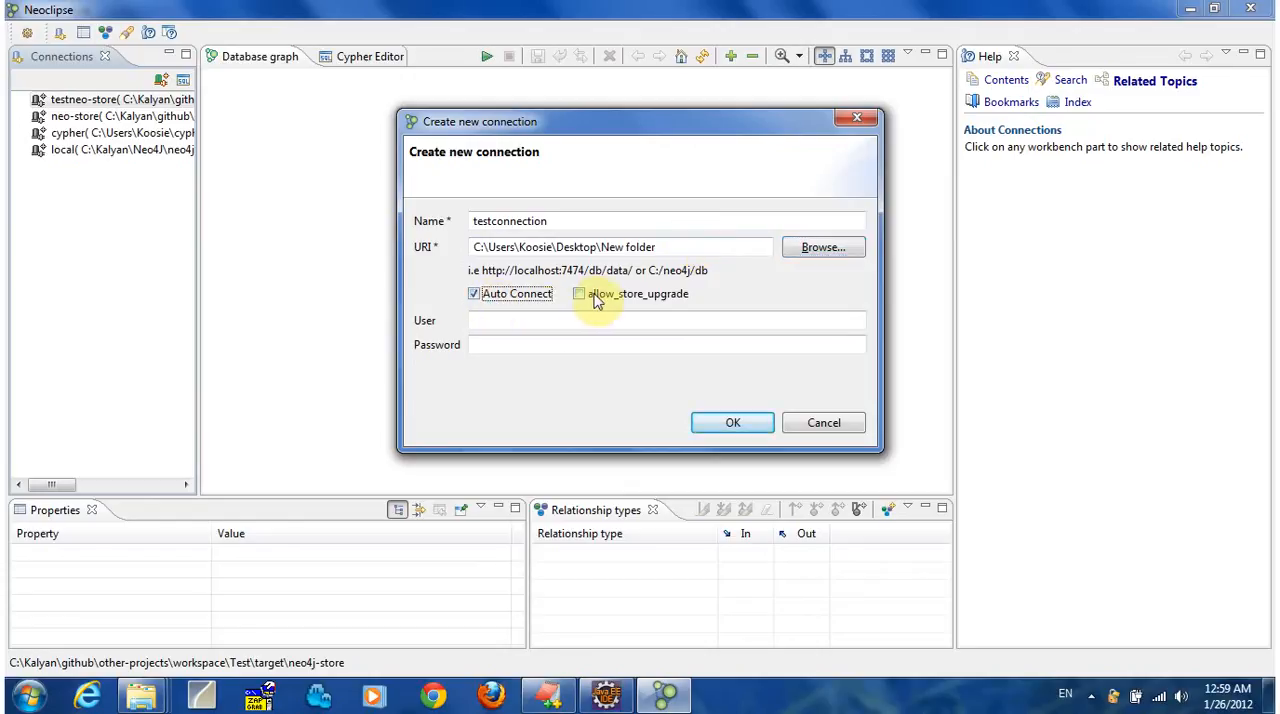
left_click(659, 298)
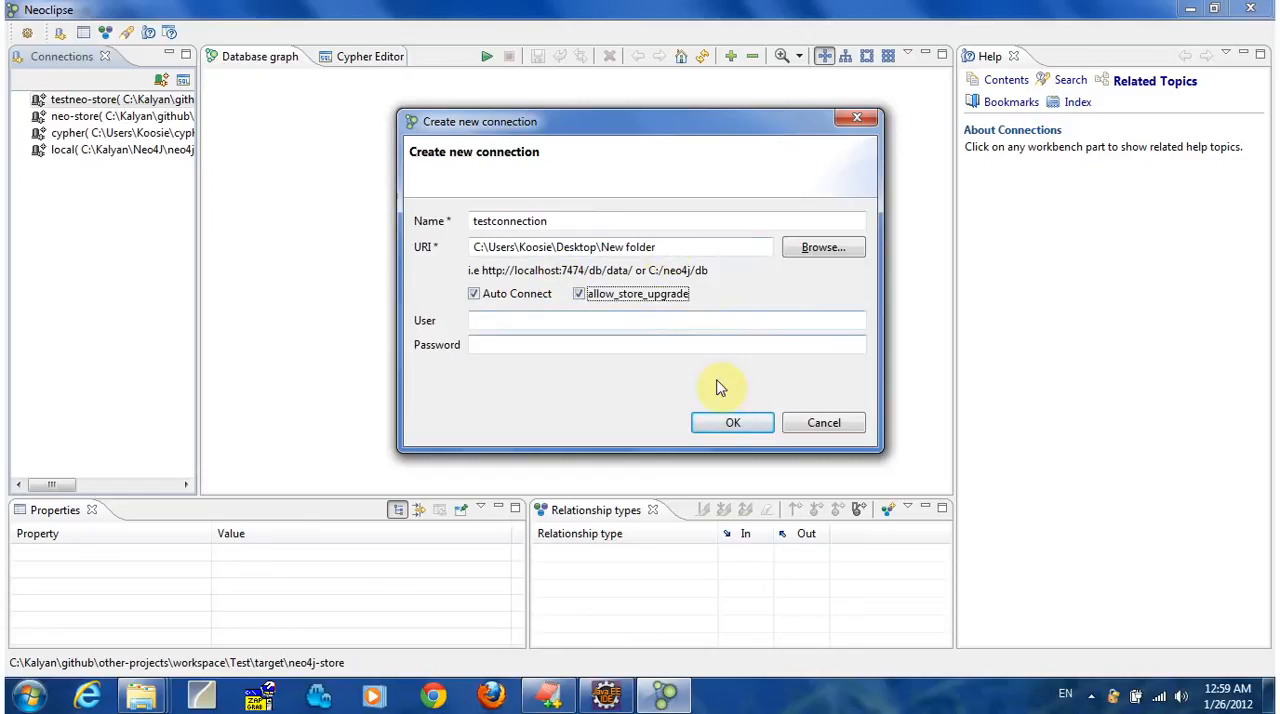
left_click(732, 424)
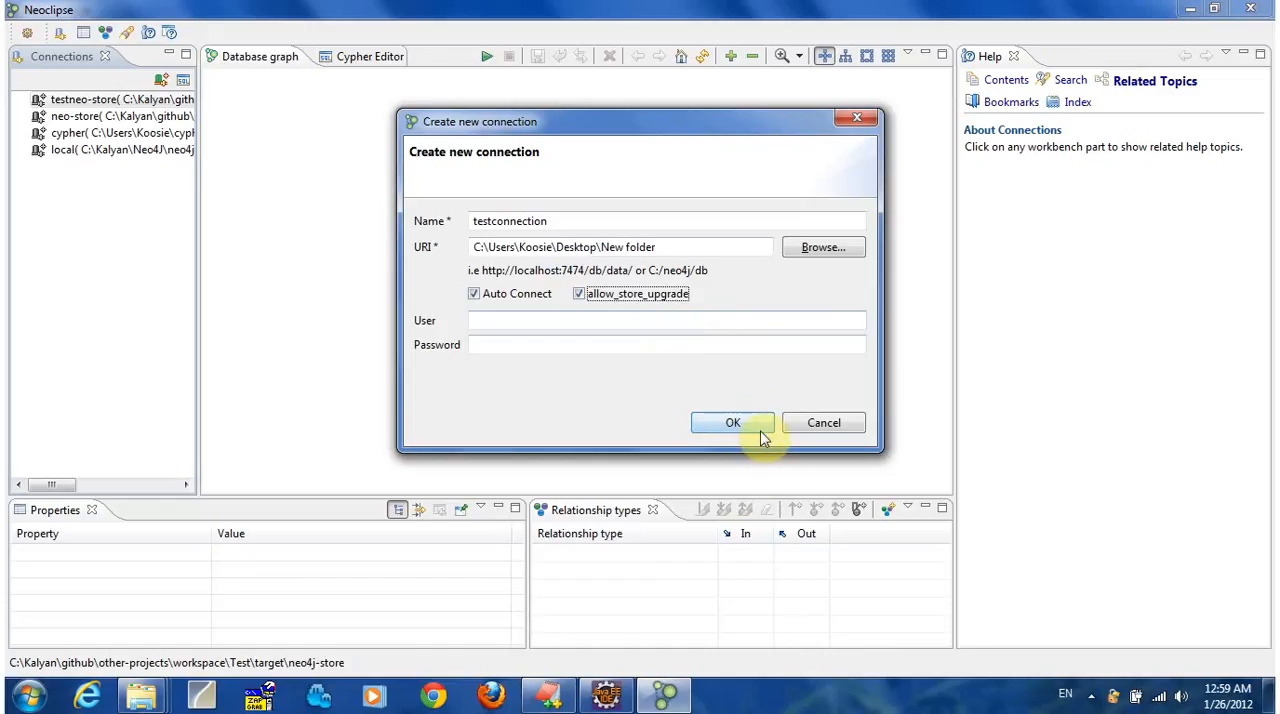
left_click(749, 424)
double_click(122, 152)
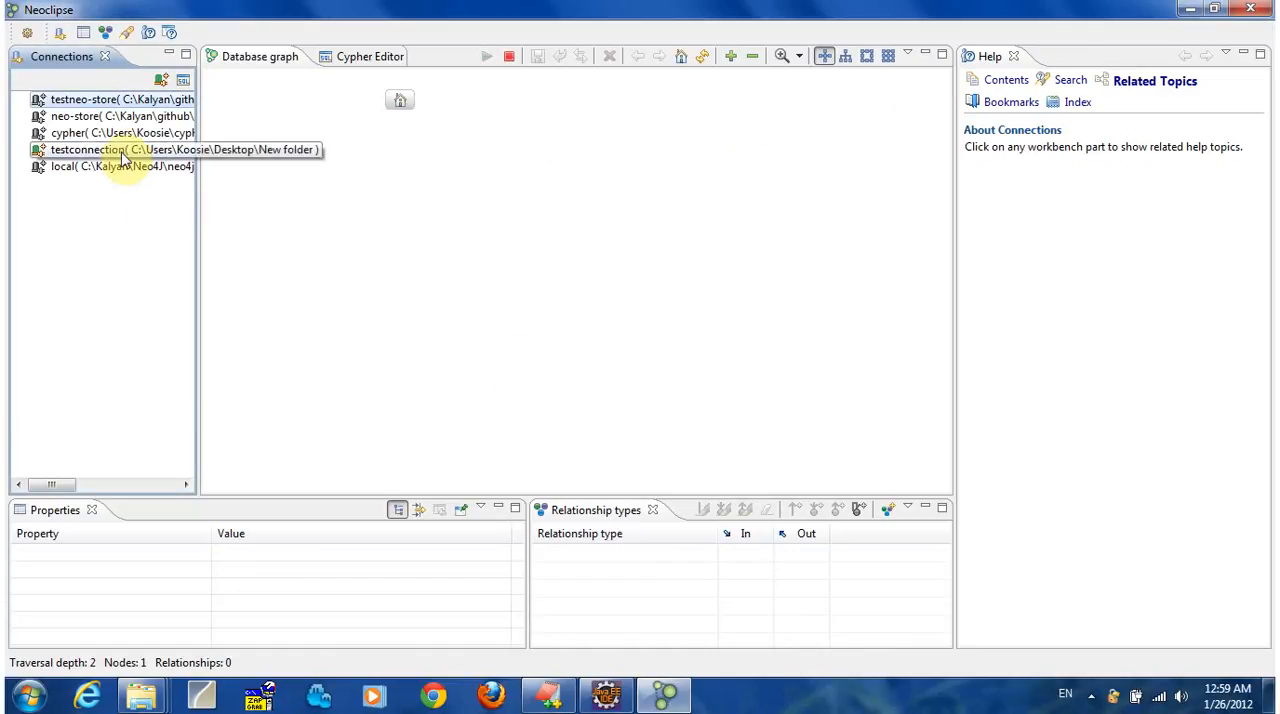
Add a new end node to the home node in testconnection, linked by a new relationship type A.
right_click(398, 110)
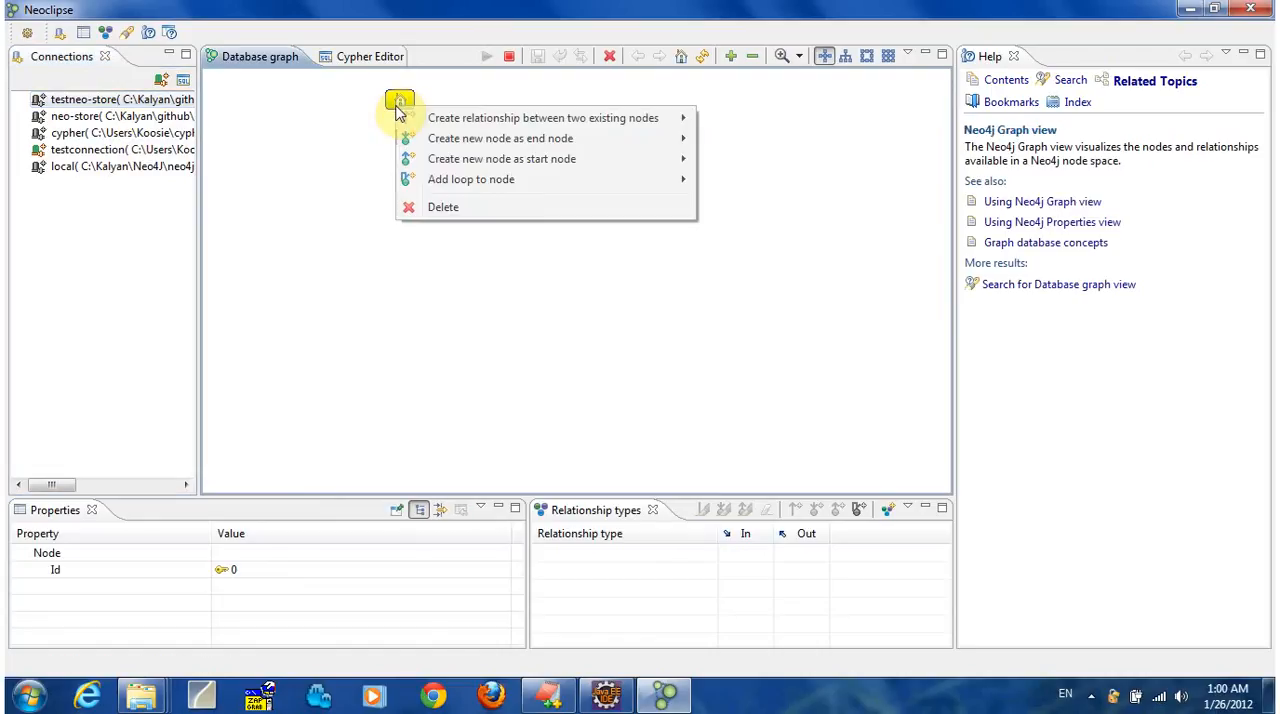
mouse_move(468, 140)
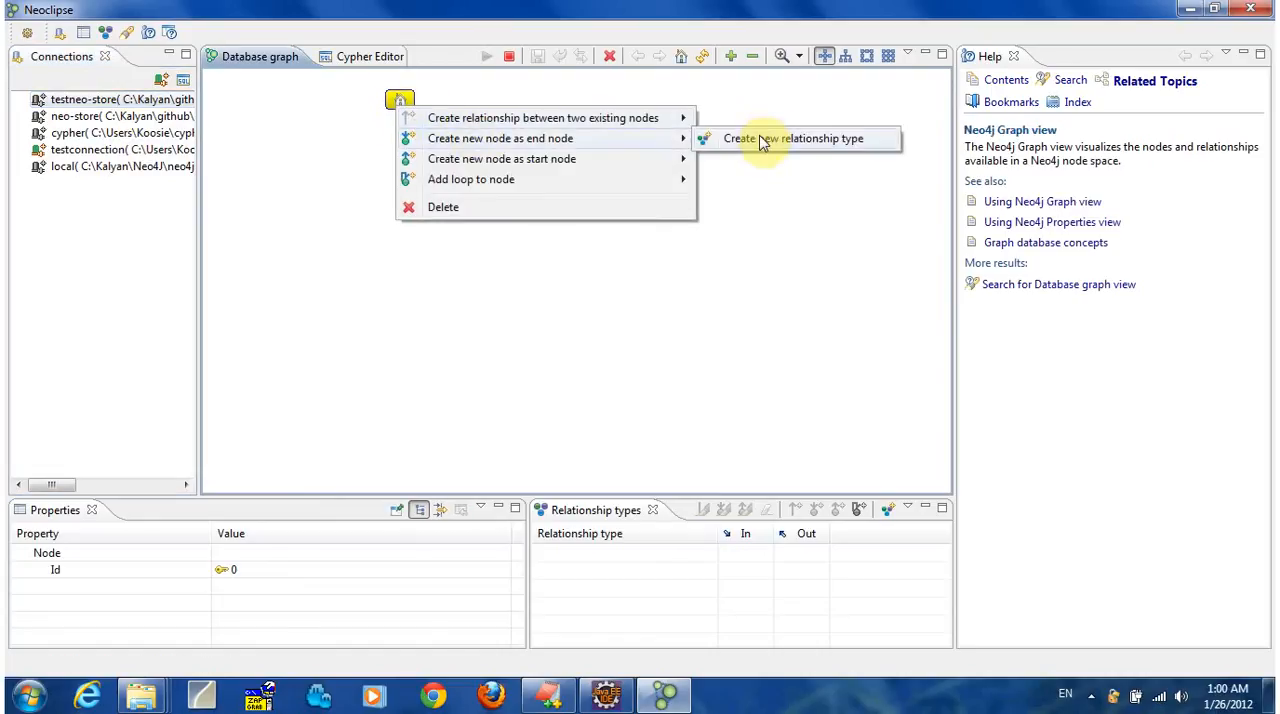
left_click(762, 141)
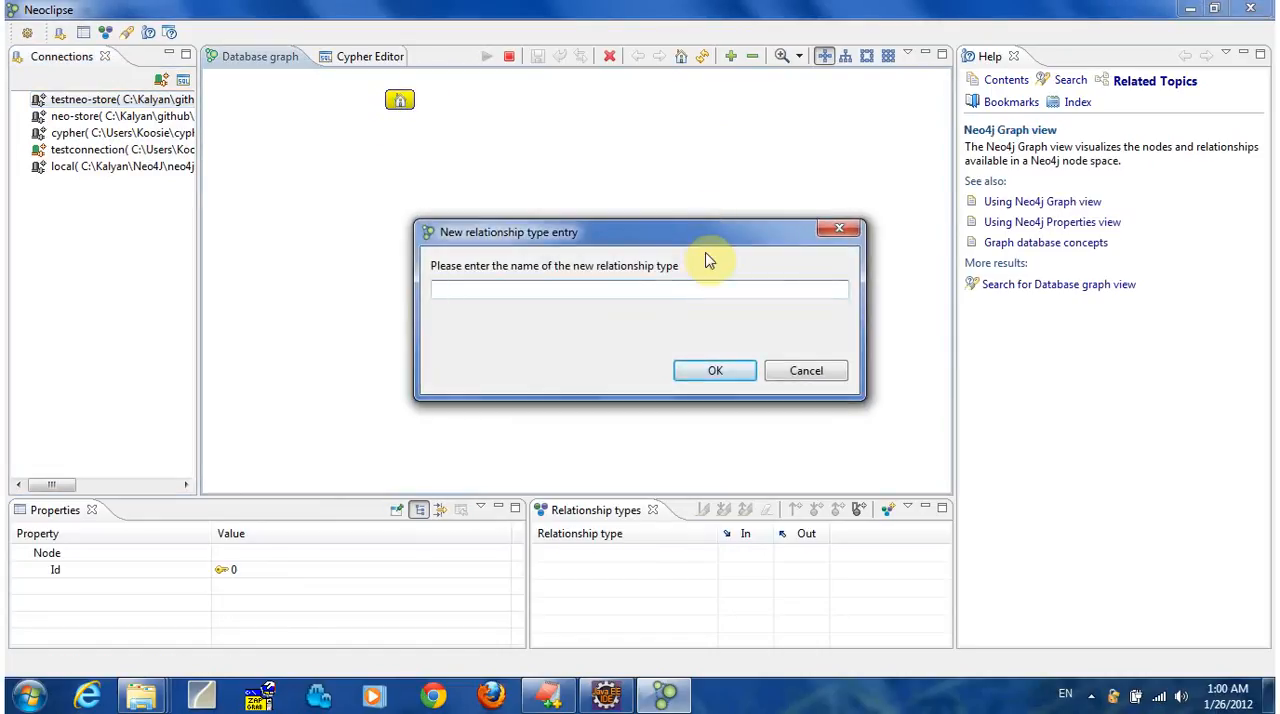
type("t")
key("Return")
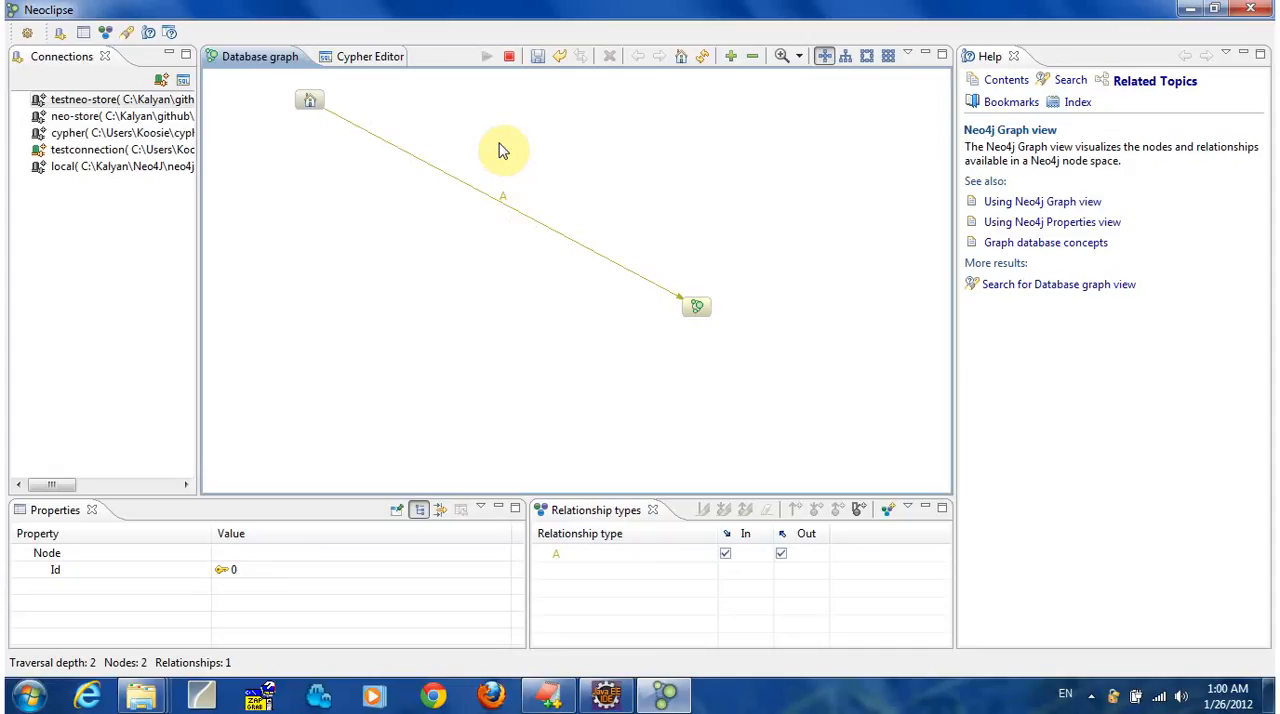
Stop the testconnection database without committing the changes and connect to the cypher database.
left_click(508, 56)
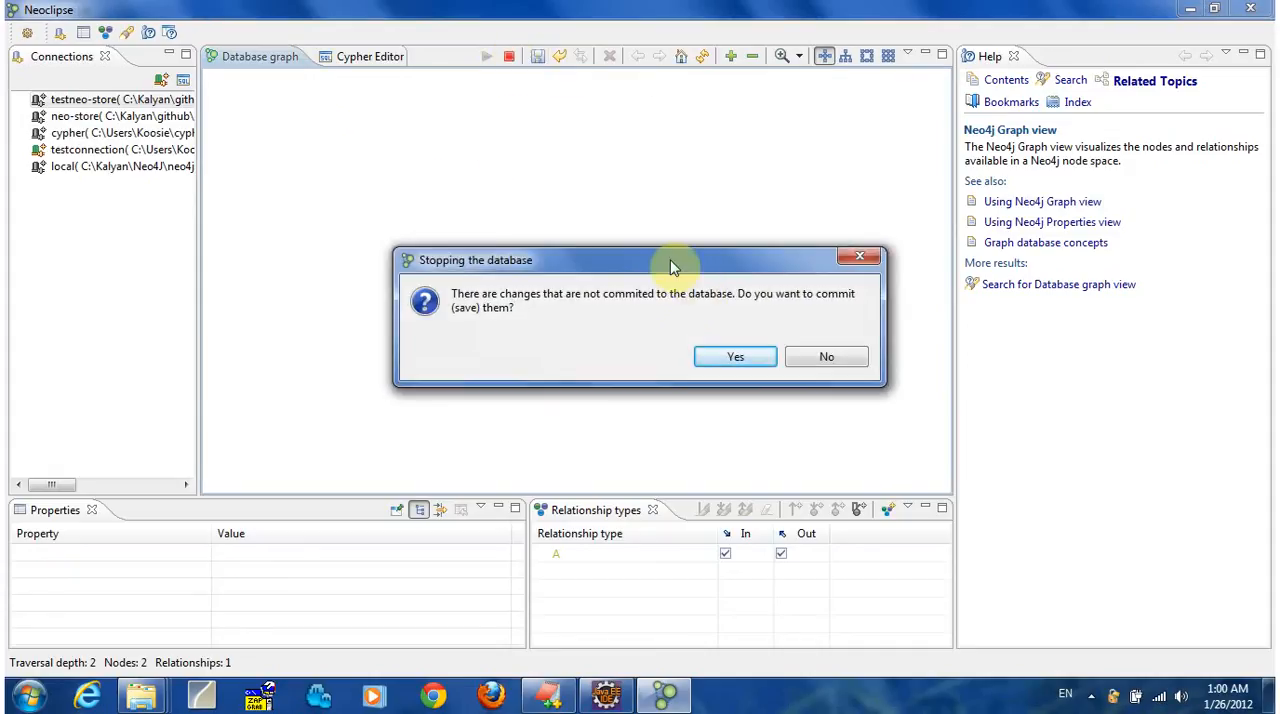
left_click(812, 357)
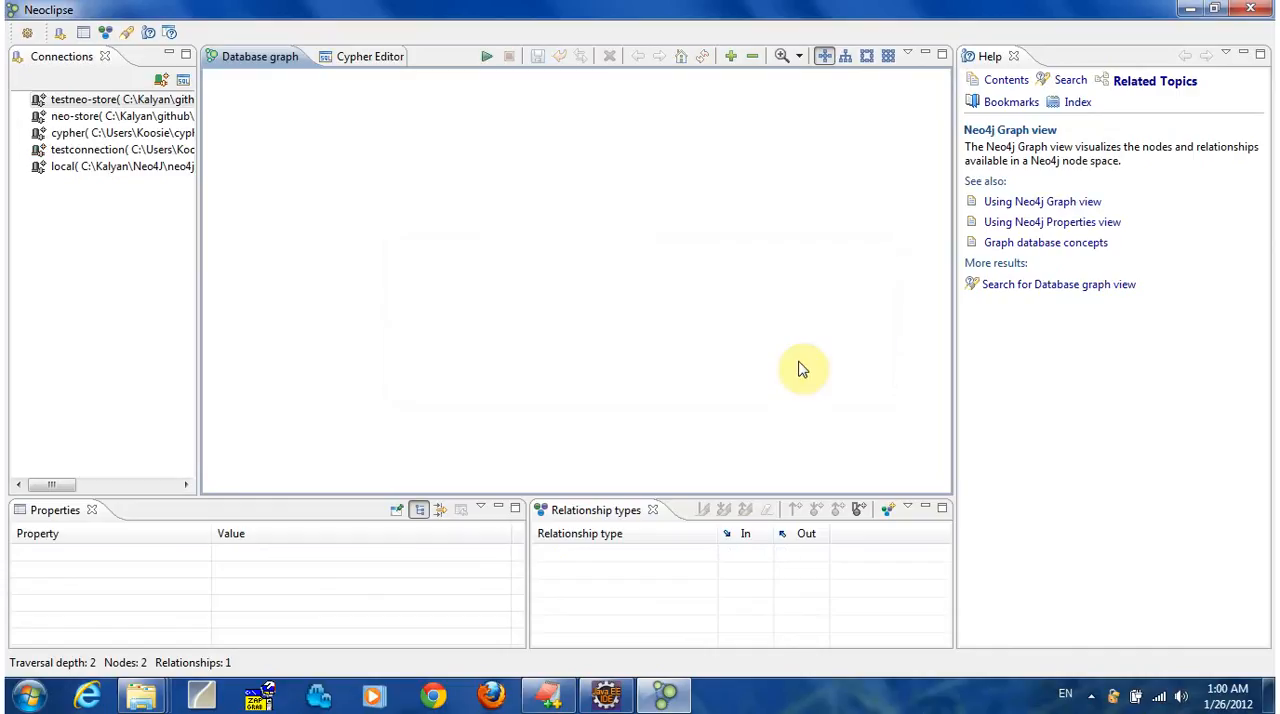
double_click(126, 133)
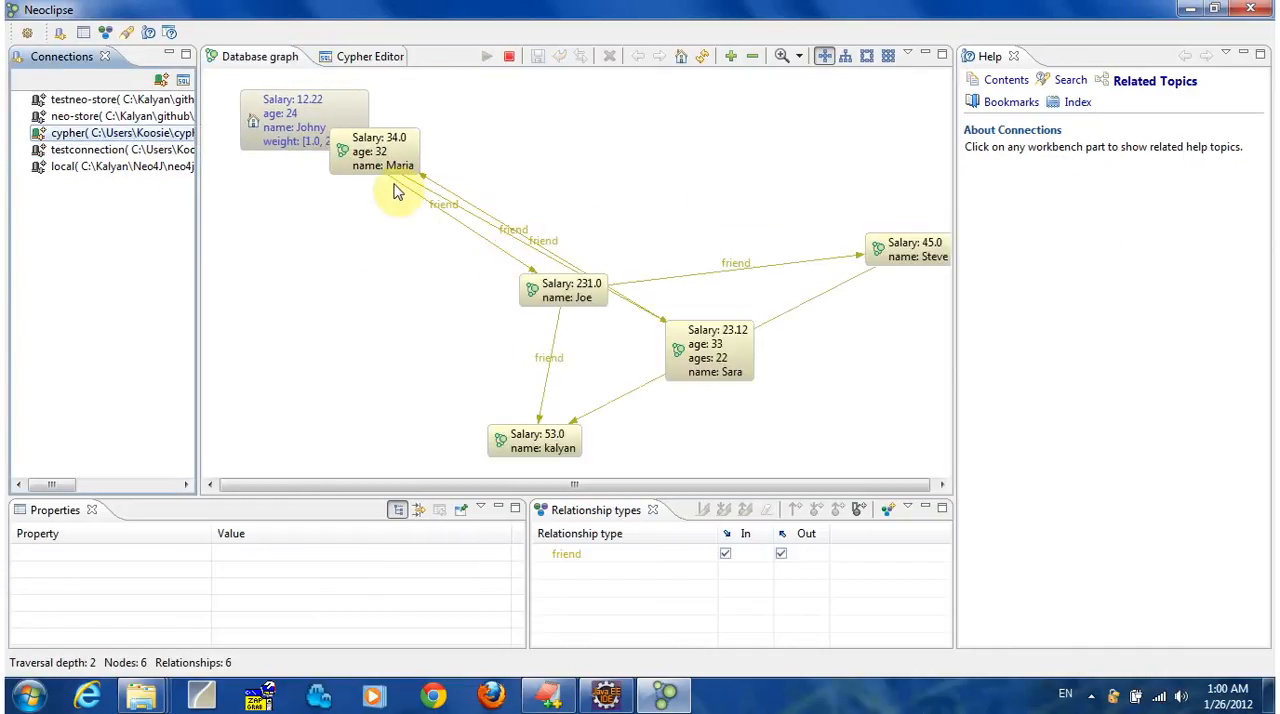
Spread the overlapping friend nodes apart in the cypher graph, minimizing the Help view to gain room.
left_click_drag(383, 168, 322, 310)
left_click_drag(537, 290, 612, 152)
left_click_drag(727, 331, 609, 301)
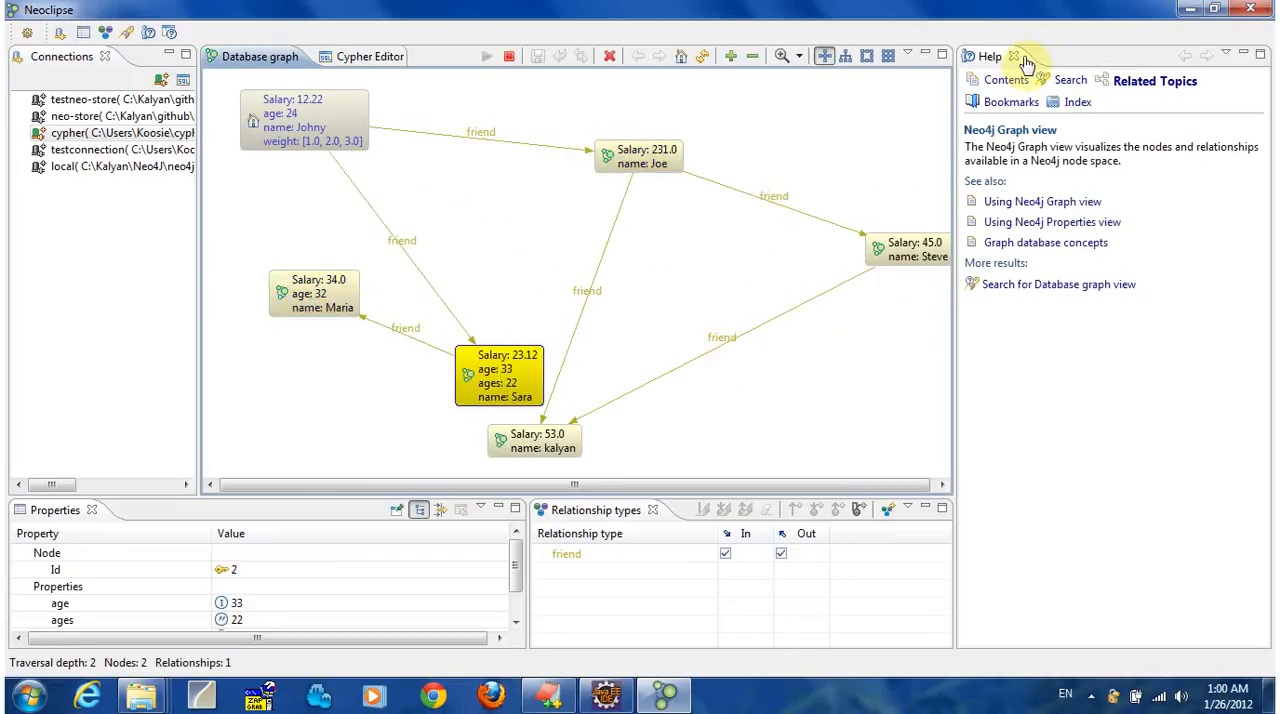
left_click(1263, 57)
left_click_drag(558, 372, 274, 397)
left_click_drag(396, 298, 496, 290)
left_click_drag(307, 398, 385, 396)
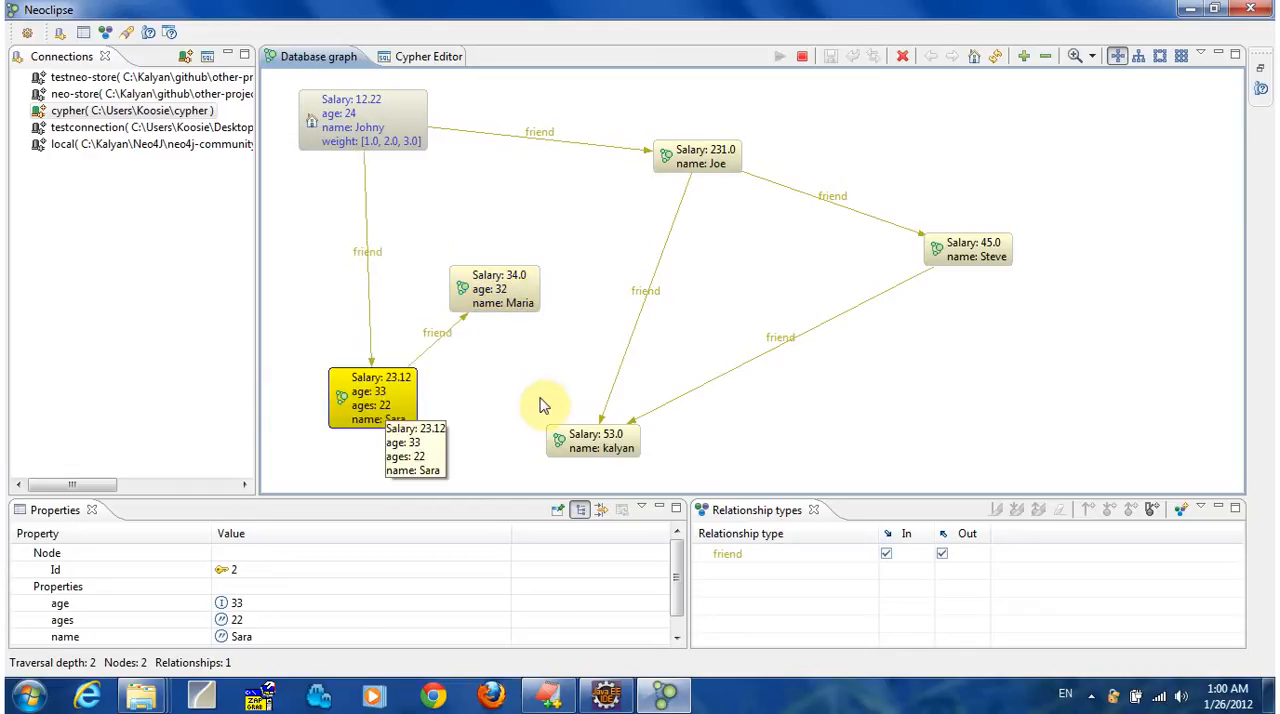
left_click_drag(604, 461, 511, 432)
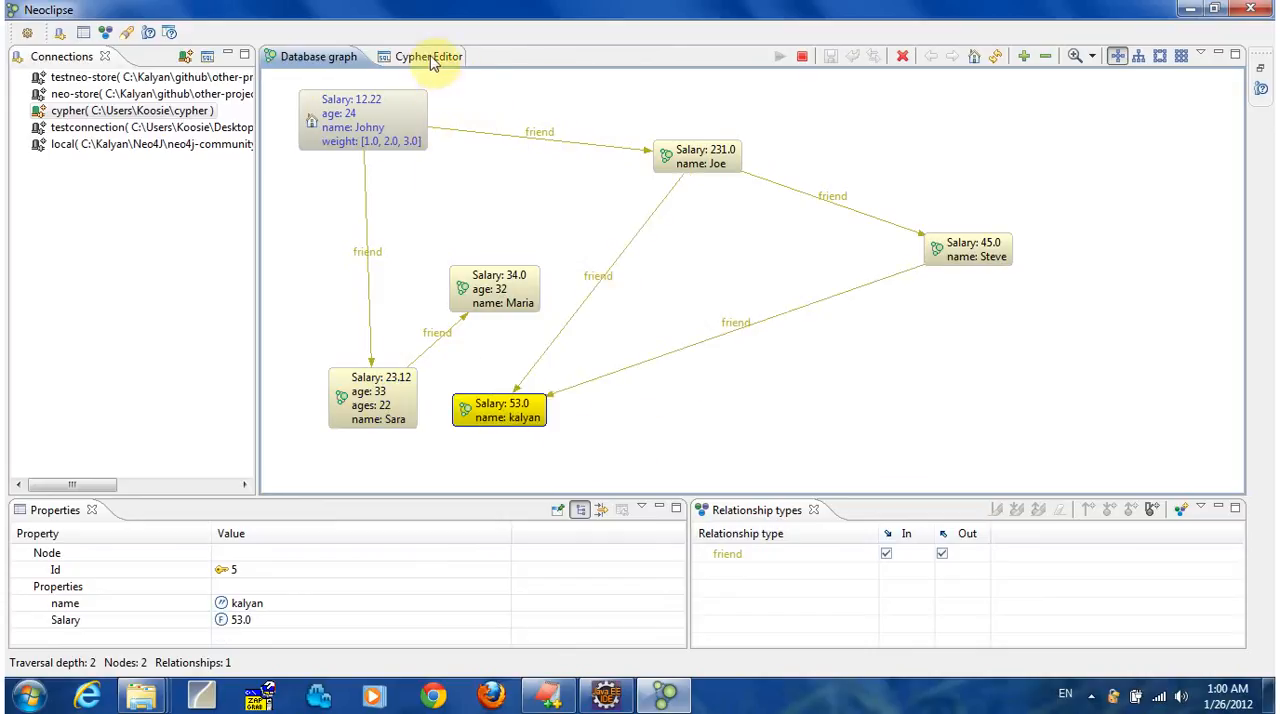
Switch to EditPlus, copy the query on line 7 of Noname1.txt, and return to Neoclipse.
left_click(548, 697)
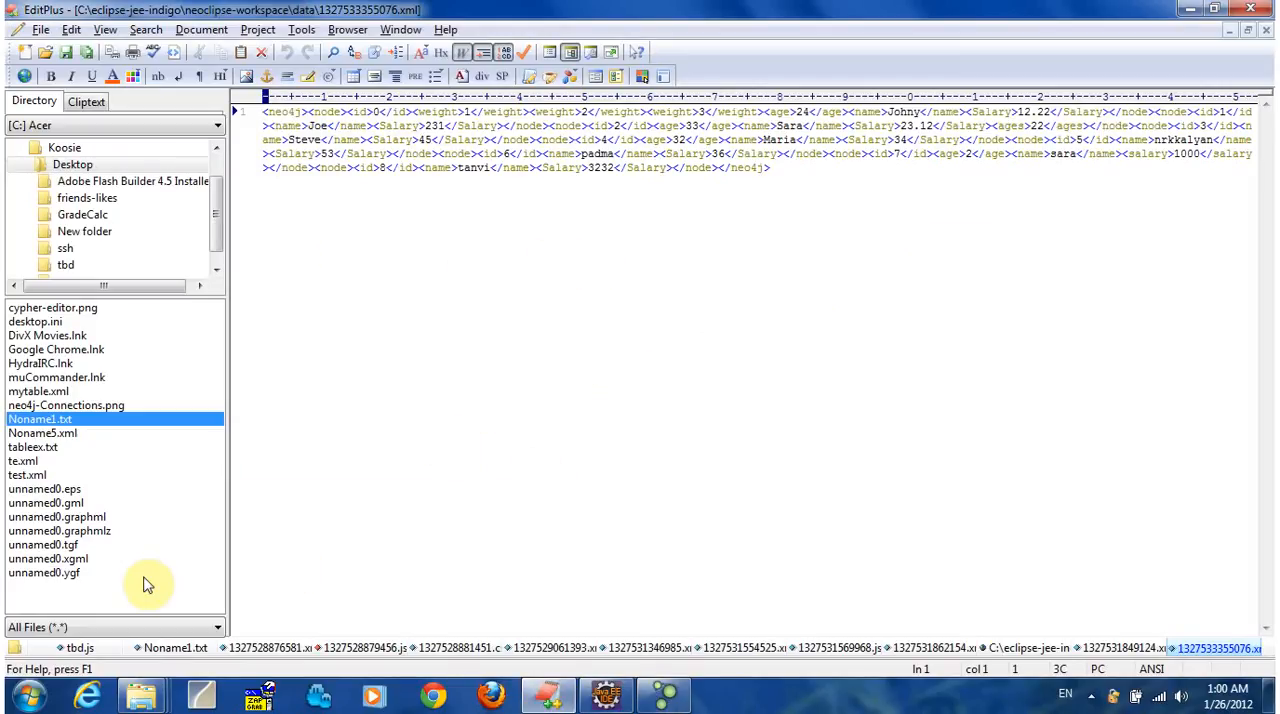
left_click(172, 648)
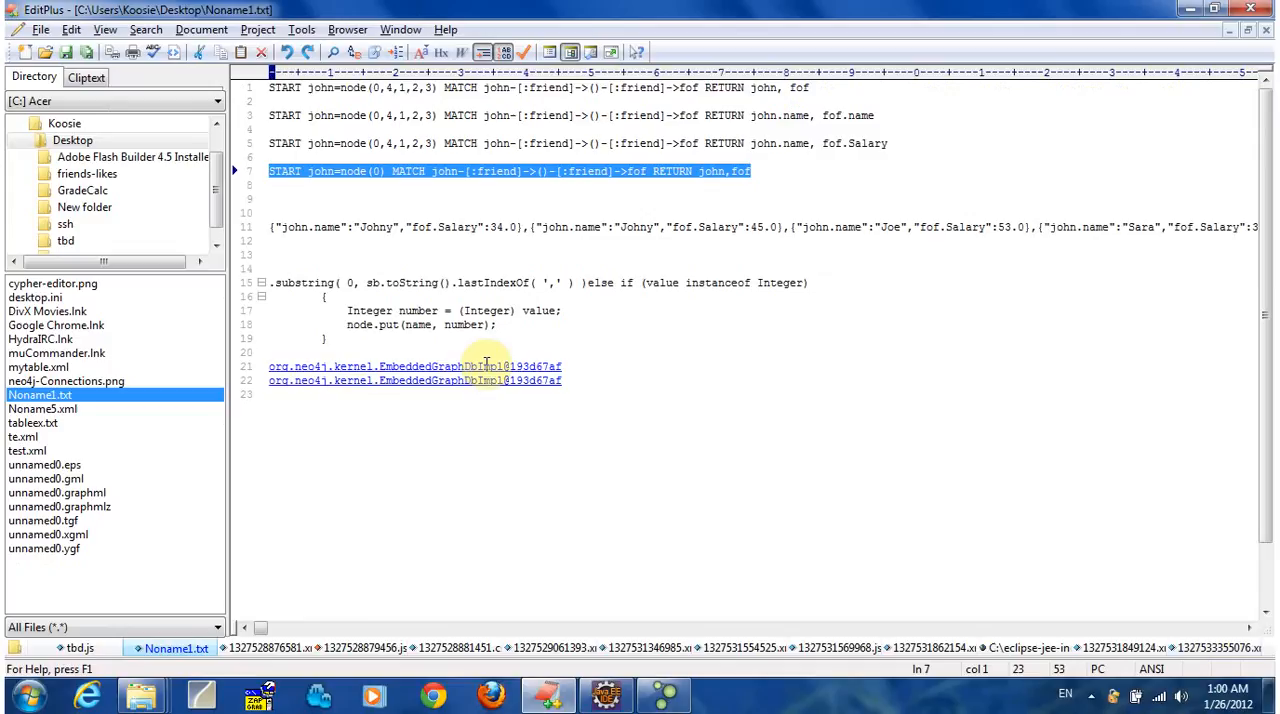
key("alt+Tab")
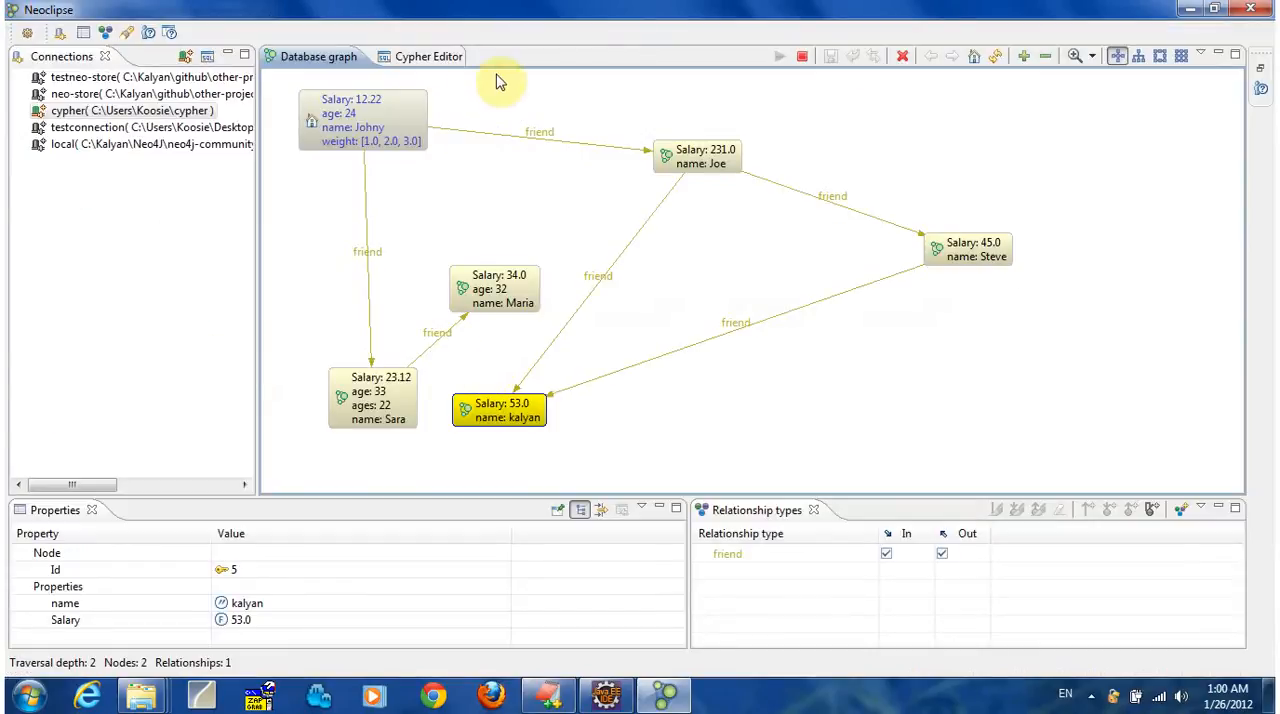
Run START john=node(0) MATCH john-[:friend]->()-[:friend]->fof RETURN john,fof in the Cypher Editor and widen both result columns.
left_click(420, 57)
left_click(532, 246)
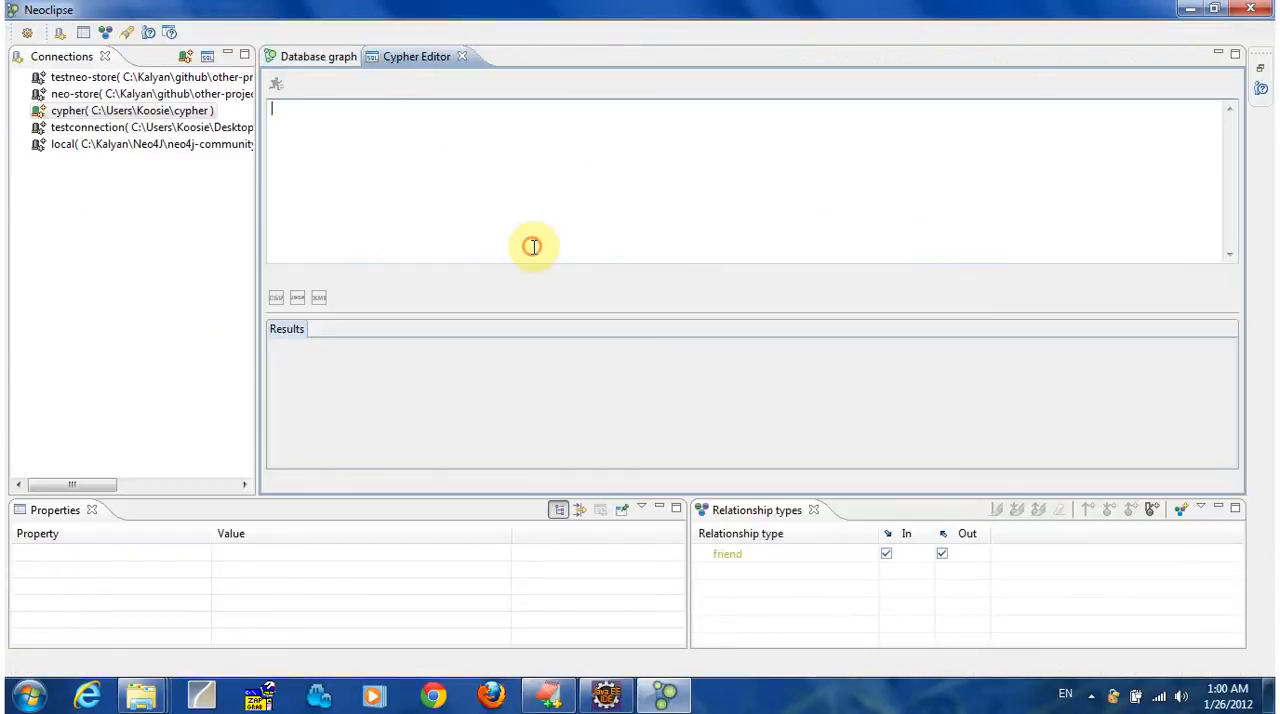
type("START john=node(0) MATCH john-[:friend]->()-[:friend]->fof RETURN john,fof")
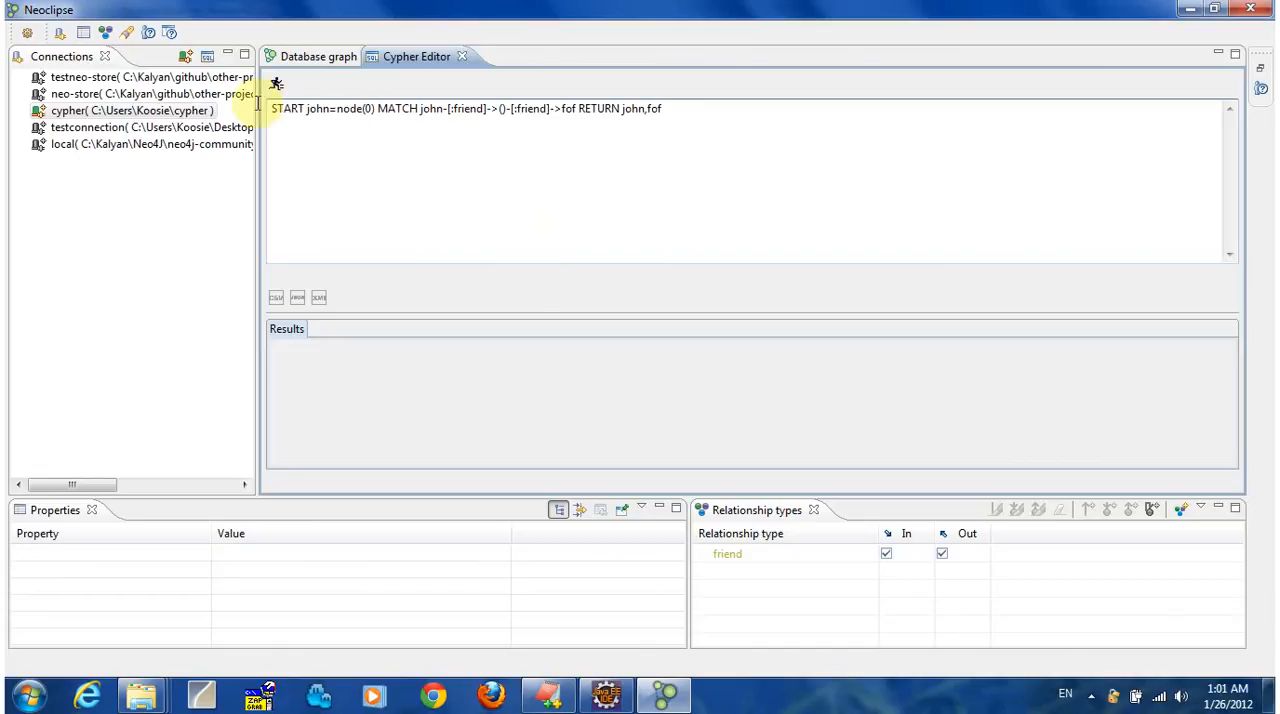
key("ctrl+Return")
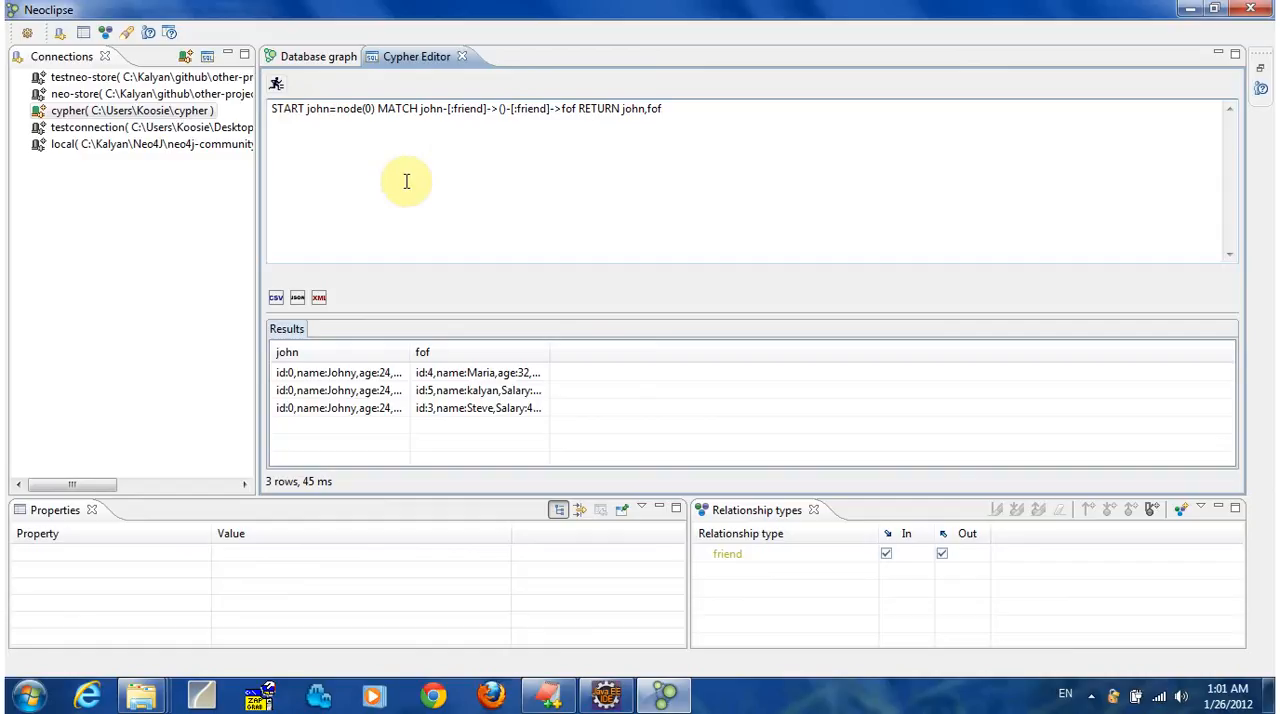
left_click_drag(549, 352, 663, 348)
left_click_drag(411, 348, 586, 350)
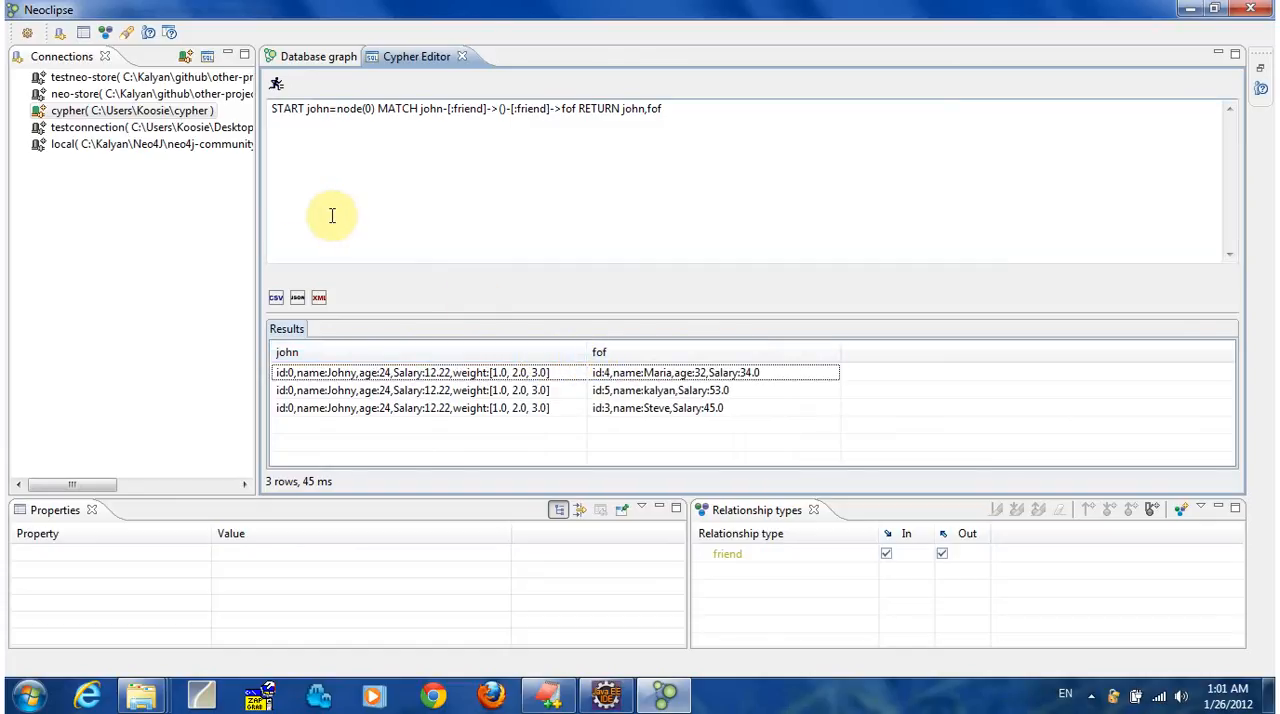
Export the query results to CSV, JSON and XML files.
left_click(277, 300)
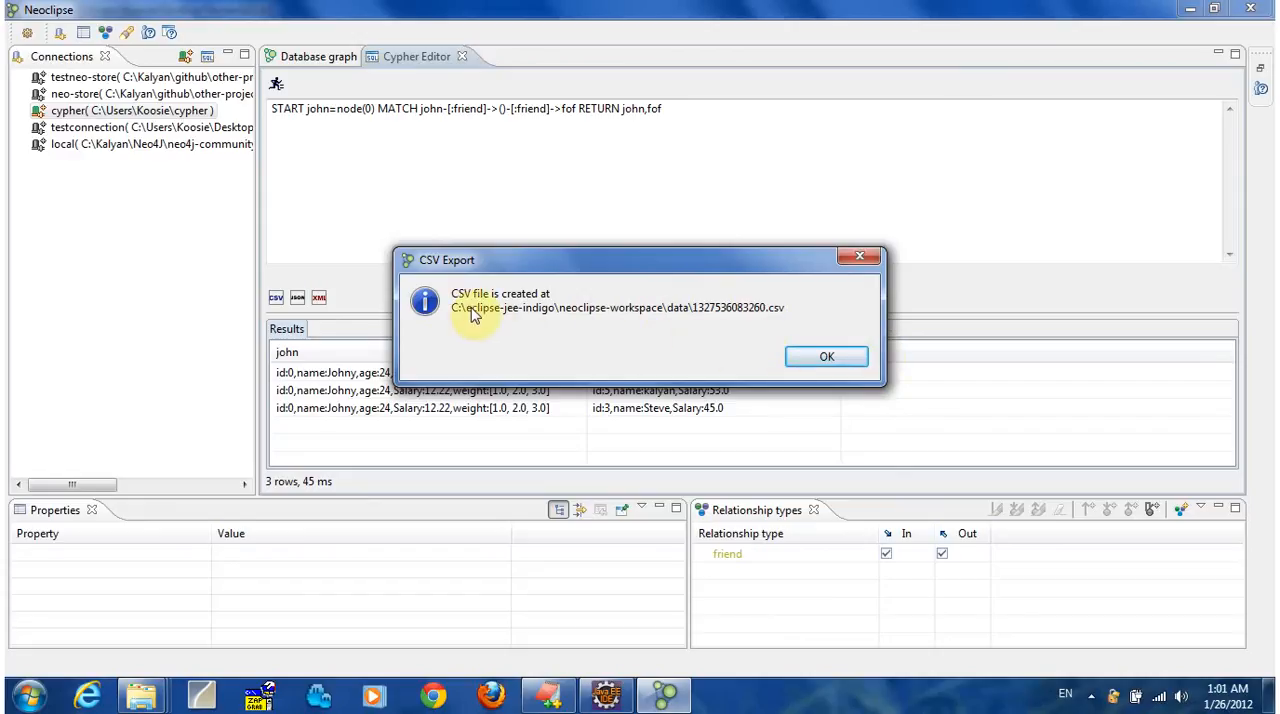
left_click(829, 358)
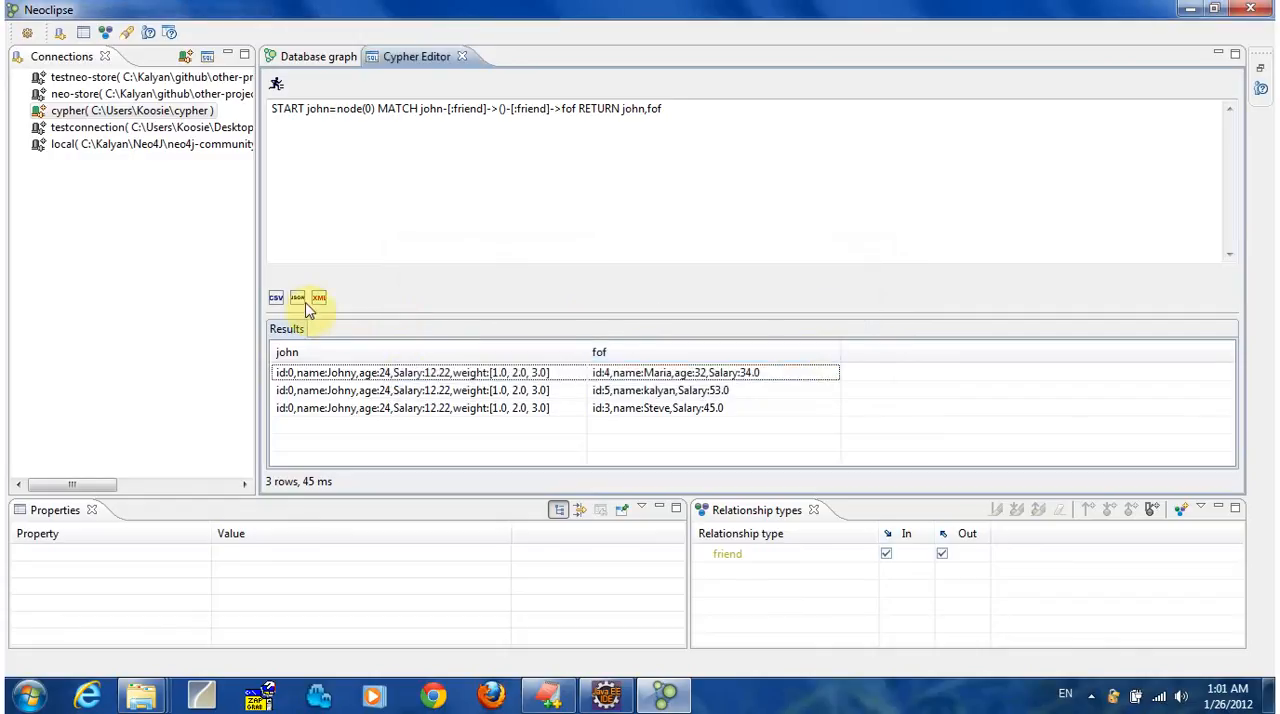
left_click(298, 300)
left_click(817, 355)
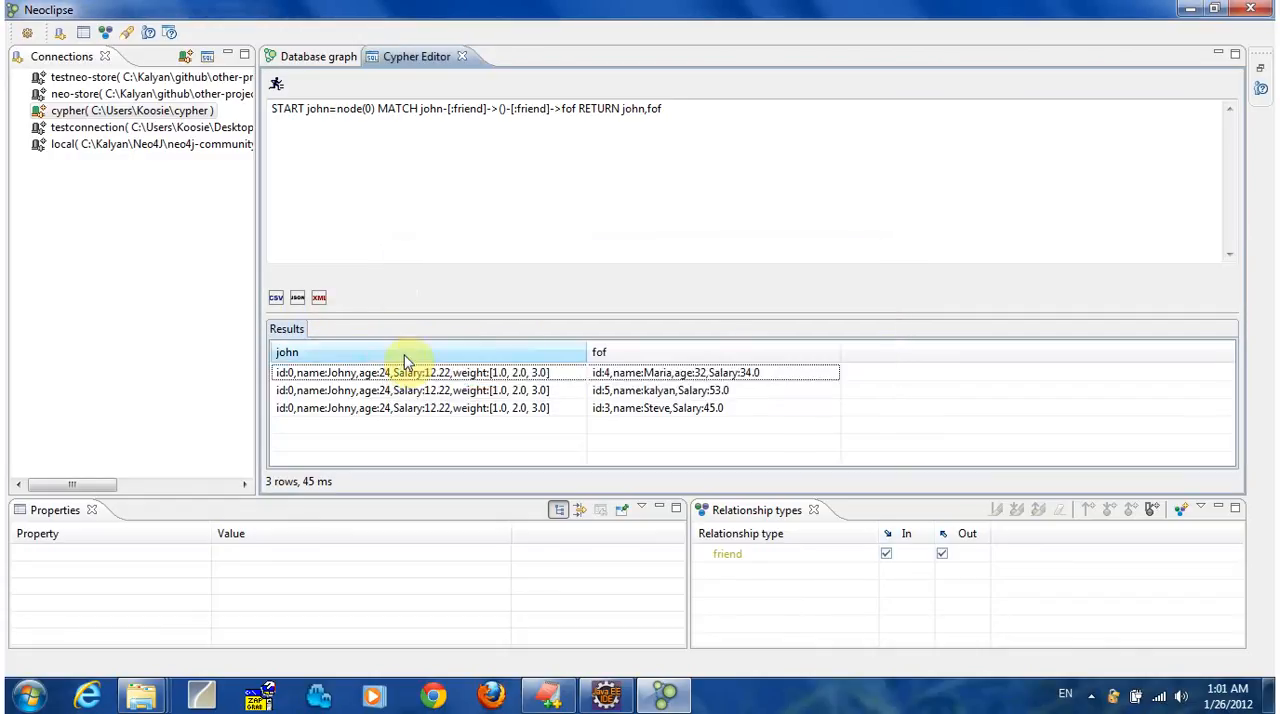
left_click(319, 298)
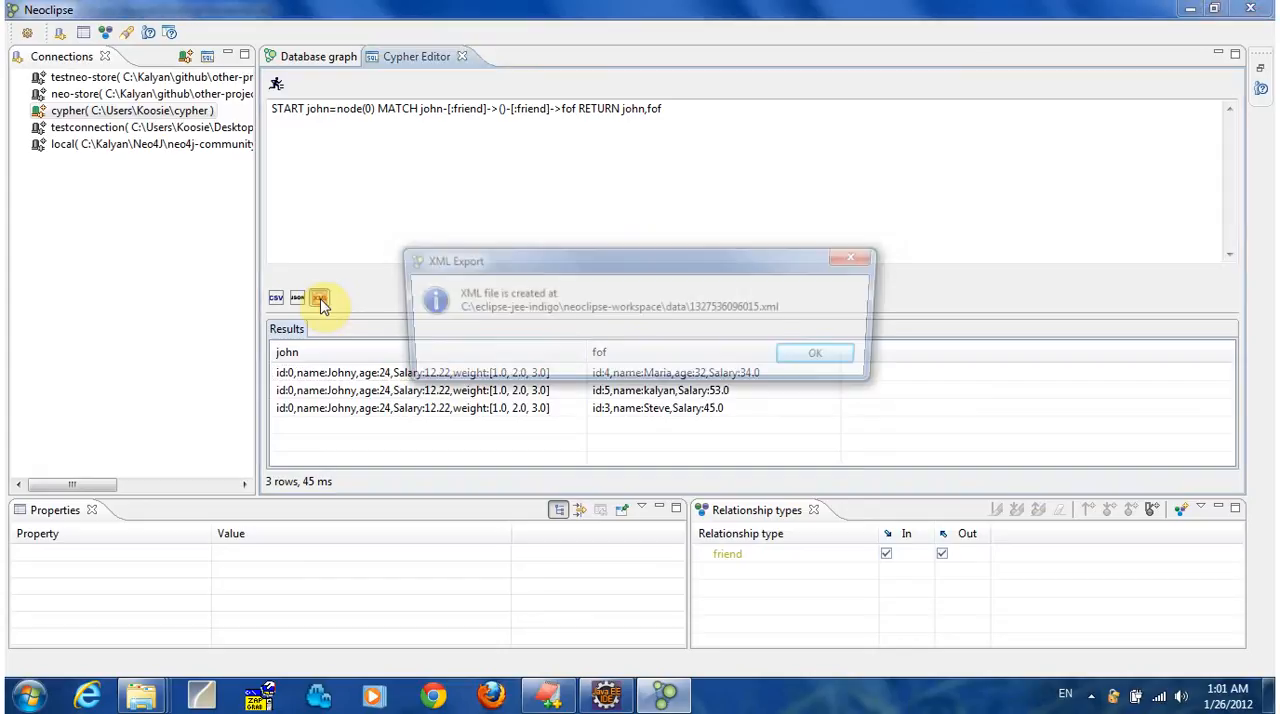
left_click(822, 357)
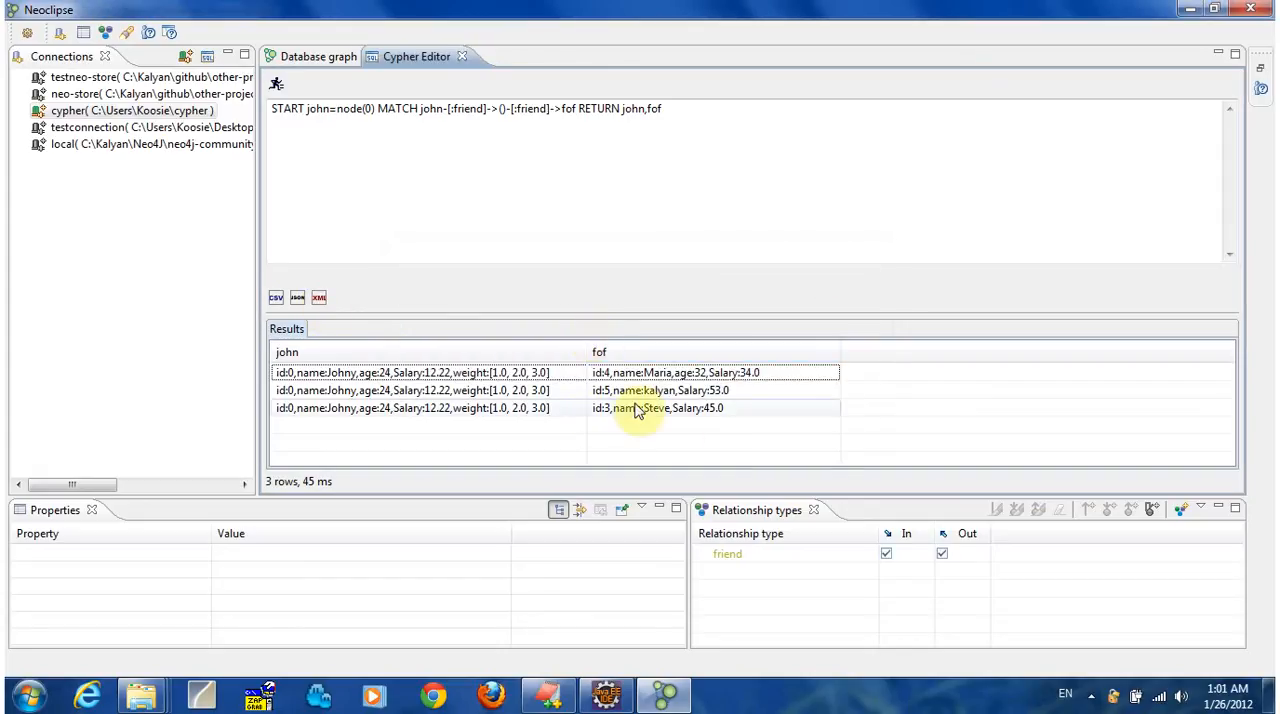
Export the whole cypher database to an XML file from its connection entry.
right_click(163, 117)
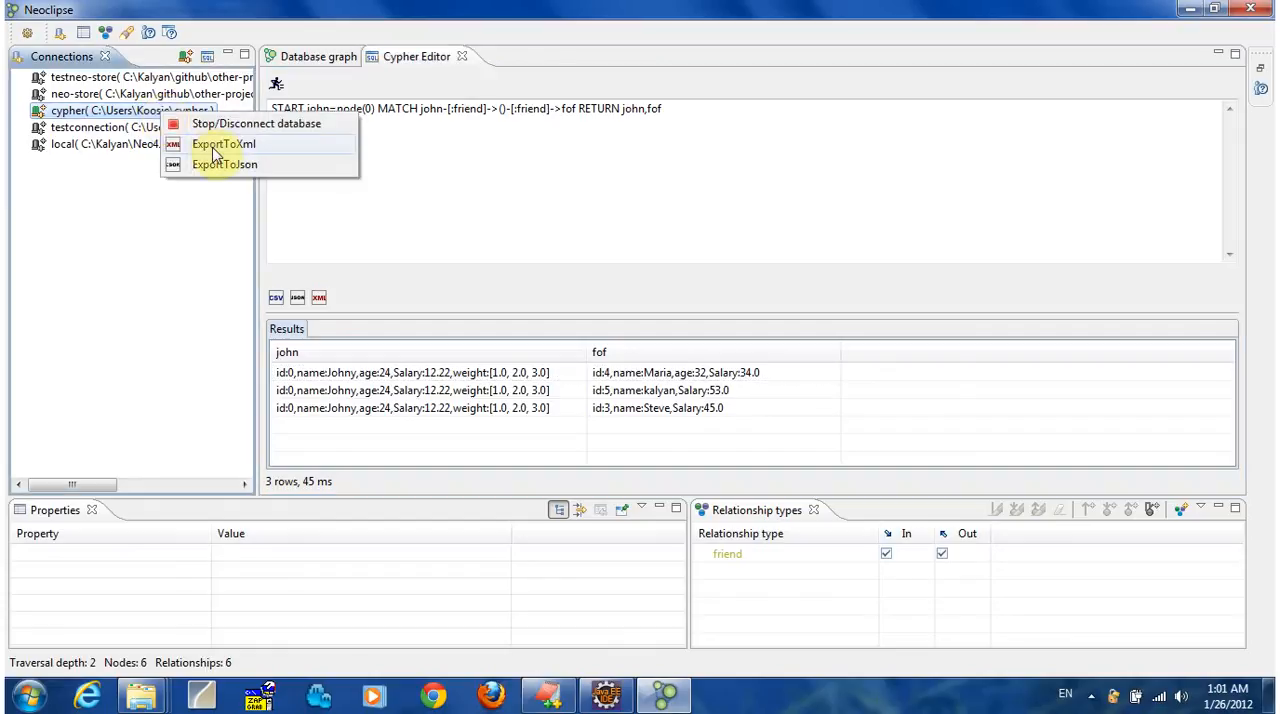
left_click(215, 145)
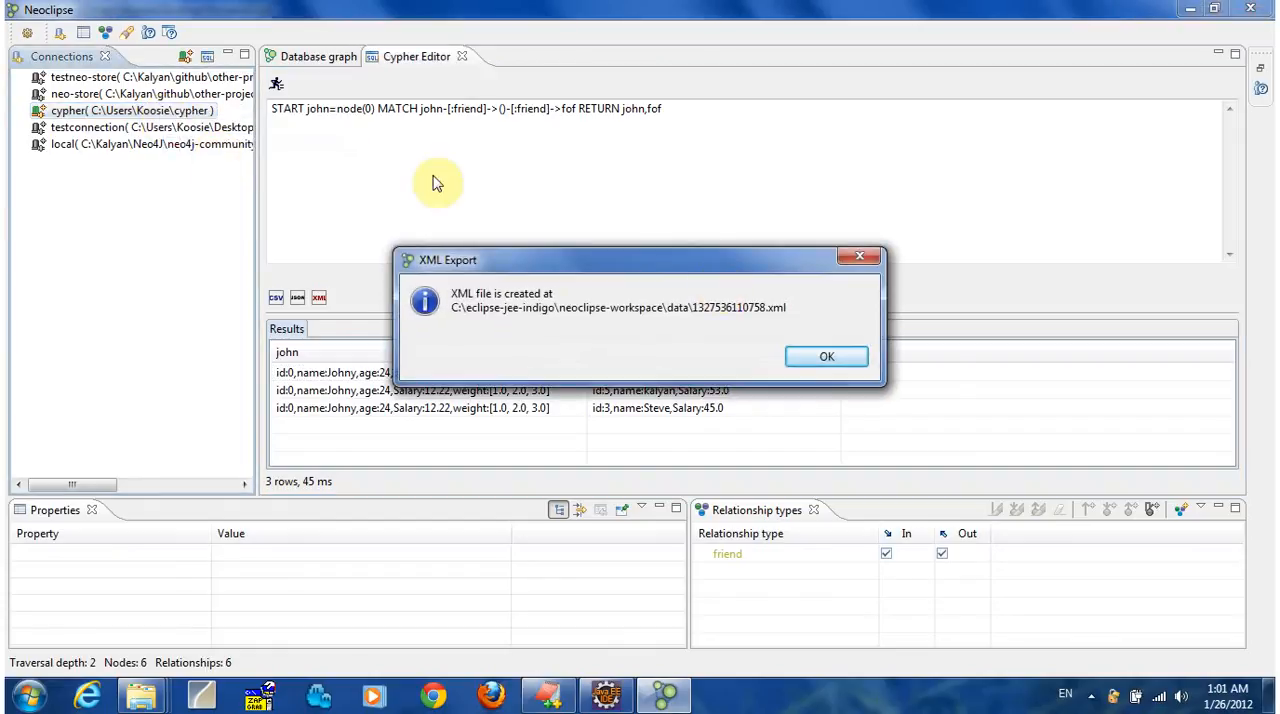
left_click(828, 359)
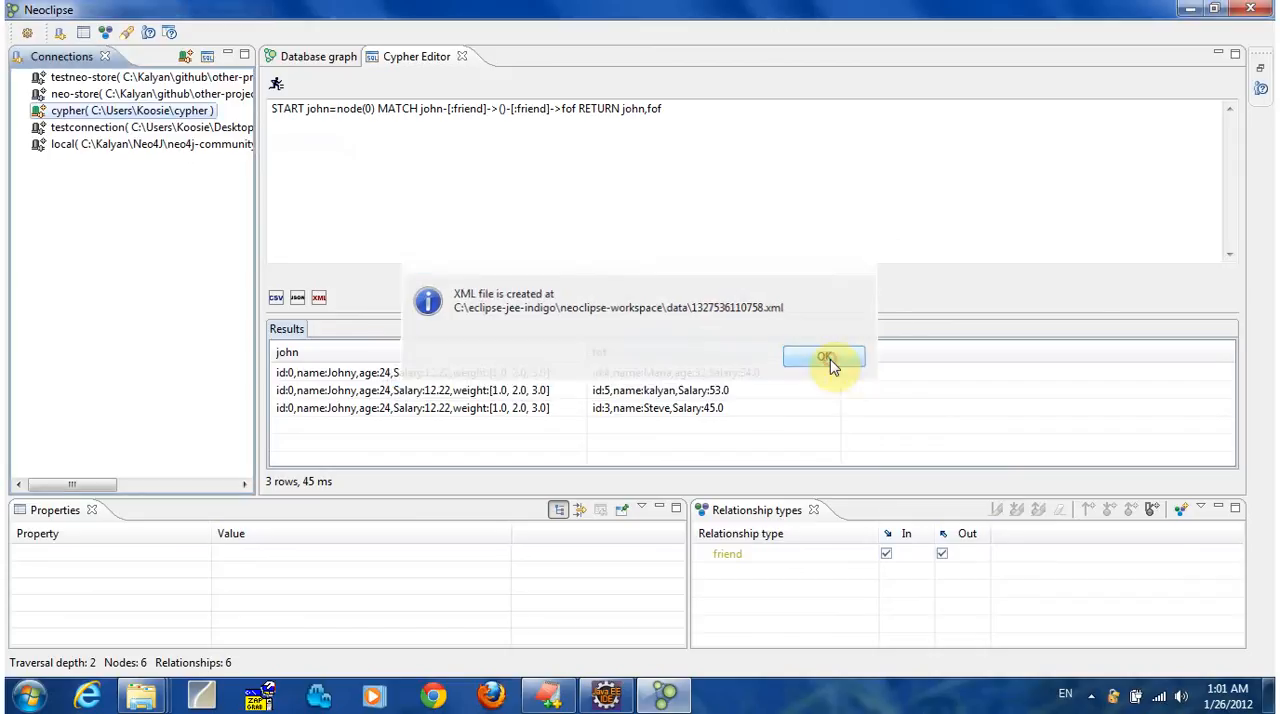
Export the whole cypher database to a JSON file from its connection entry and dismiss the export message.
right_click(175, 114)
left_click(262, 170)
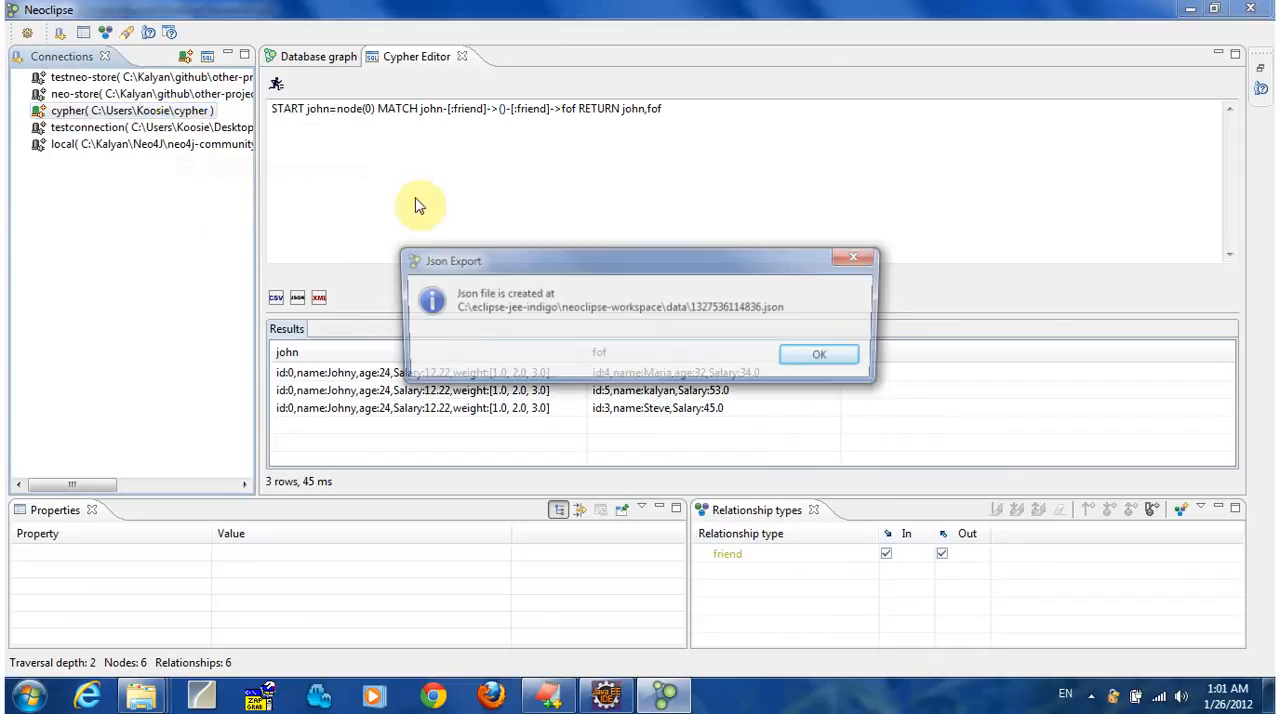
left_click(840, 354)
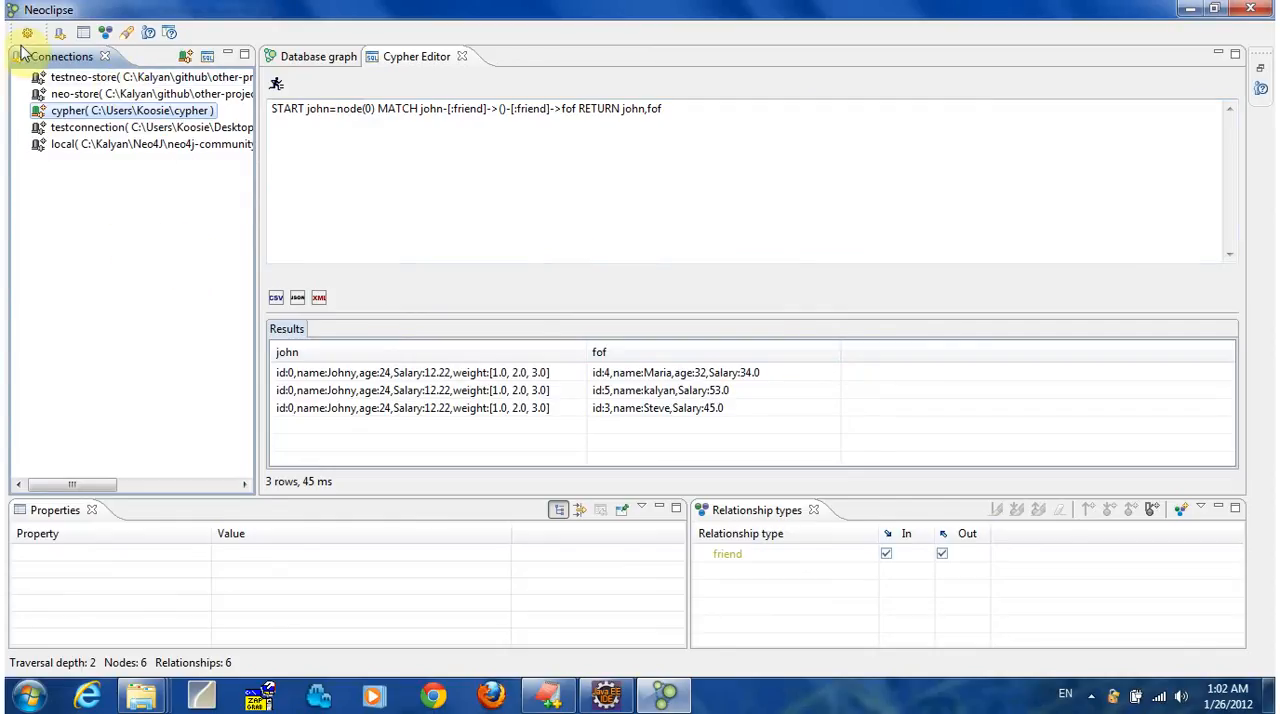
Show the database graph and set the second maximum number of nodes in the Neo4j preferences to 210.
left_click(313, 56)
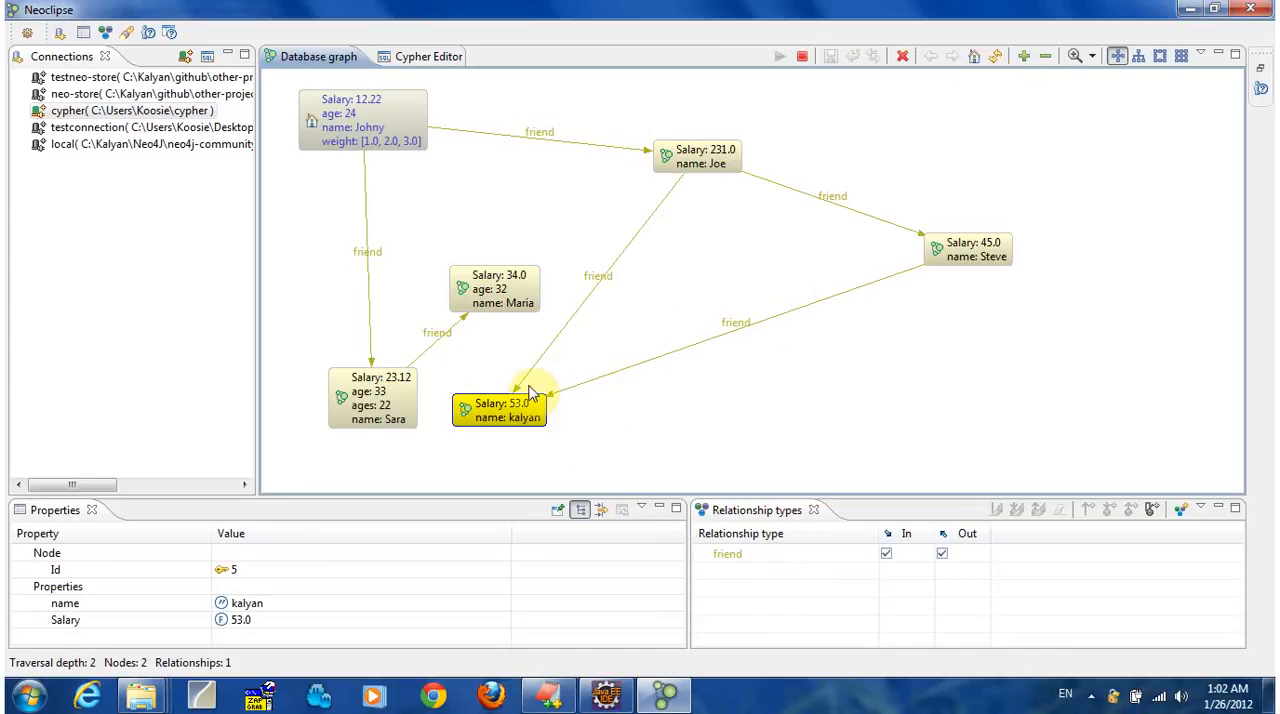
left_click(27, 35)
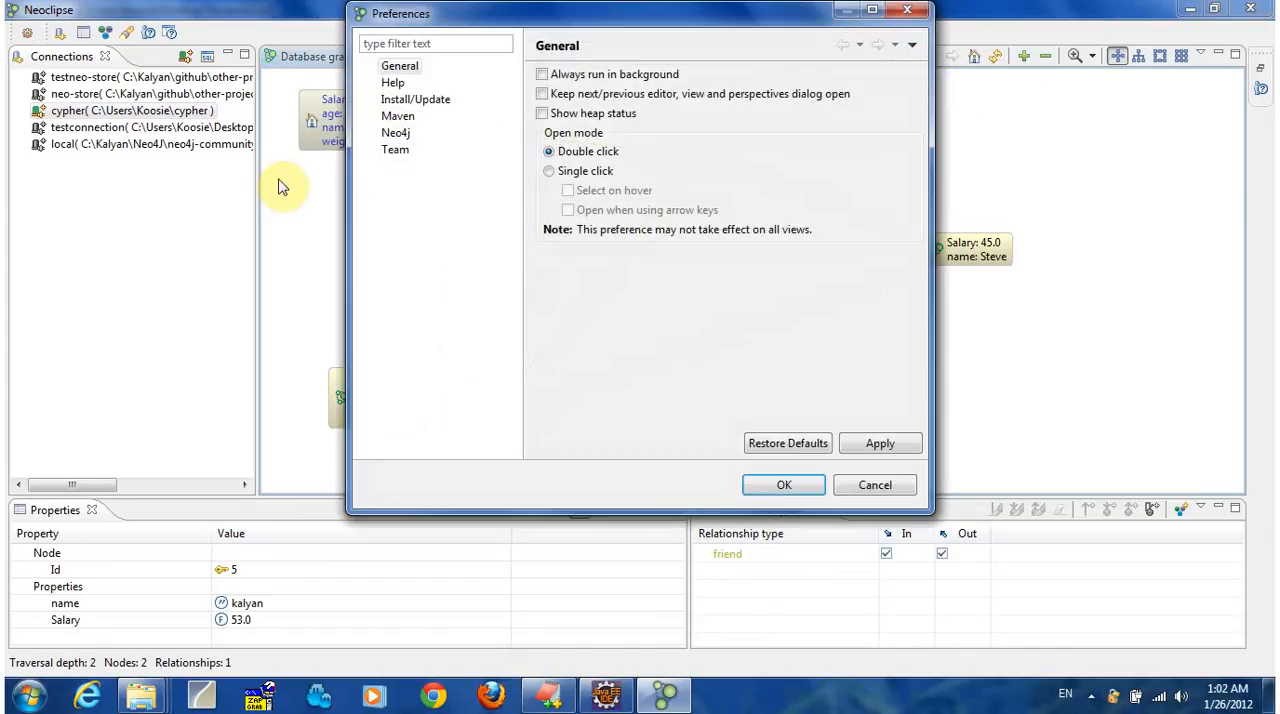
left_click(396, 133)
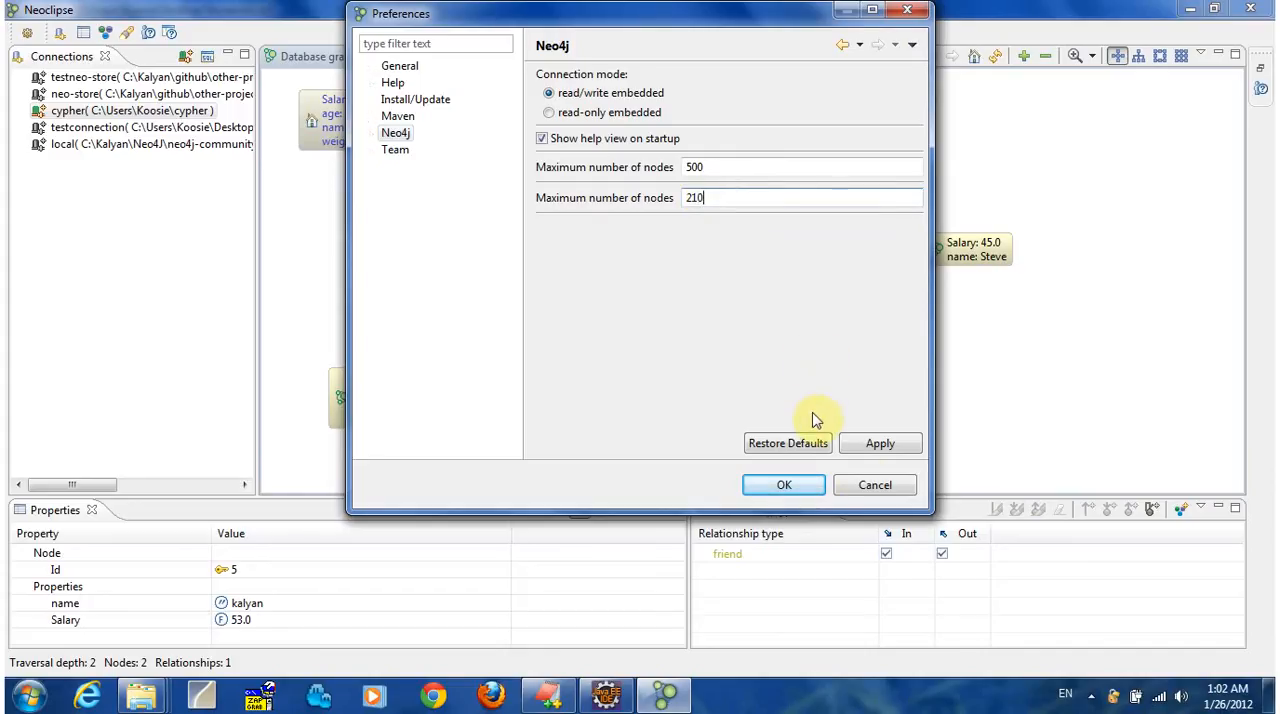
left_click(880, 444)
left_click(790, 484)
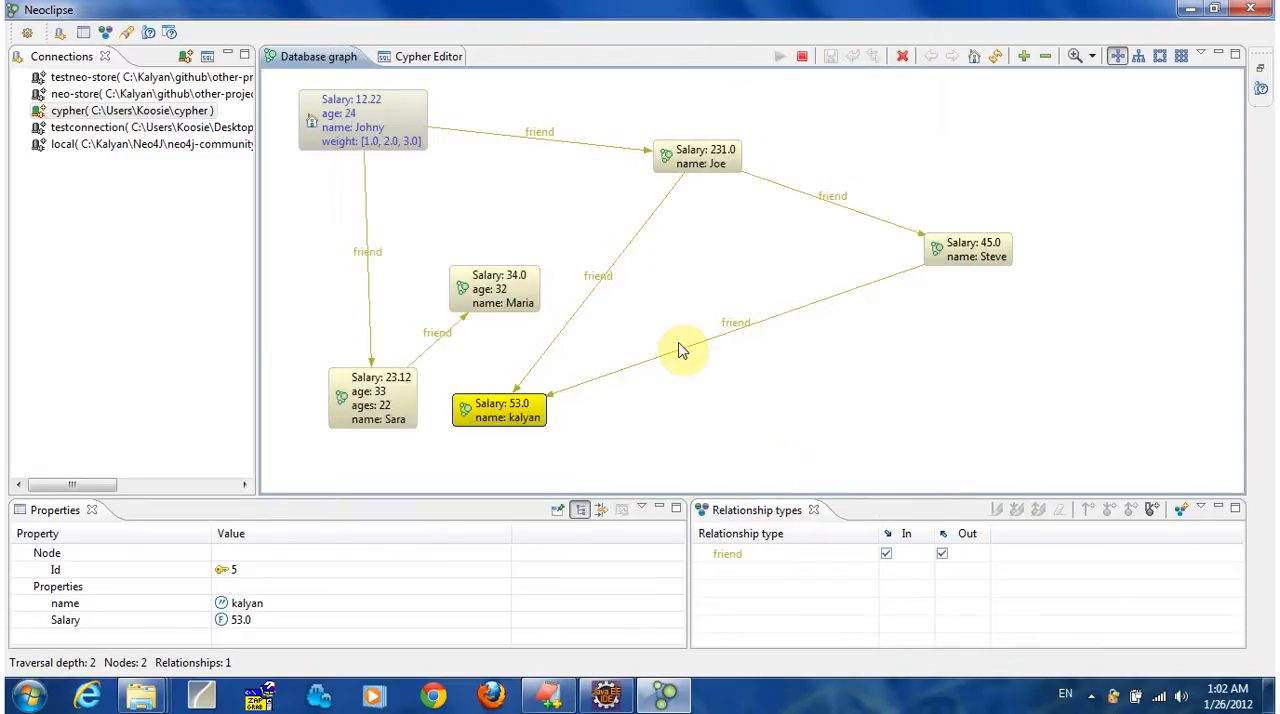
Move the nodes with salaries 53.0 and 34.0 towards the middle of the database graph.
left_click_drag(513, 422, 684, 399)
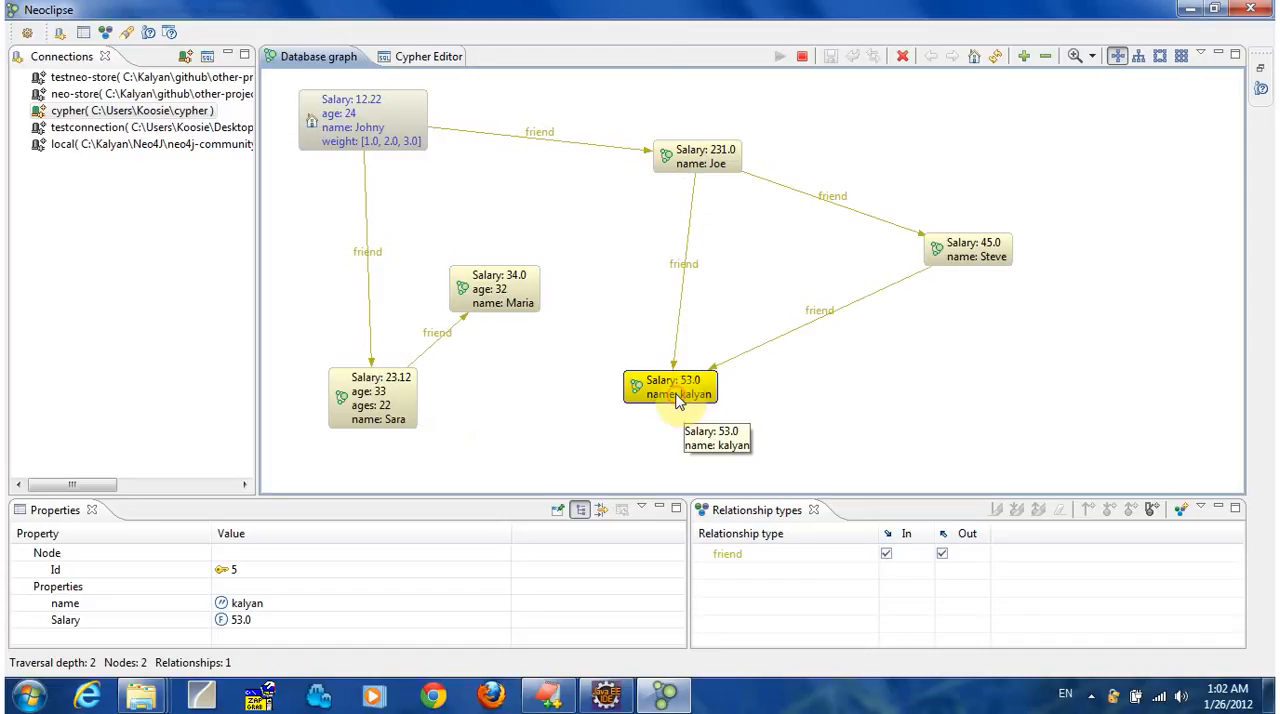
left_click_drag(531, 300, 571, 325)
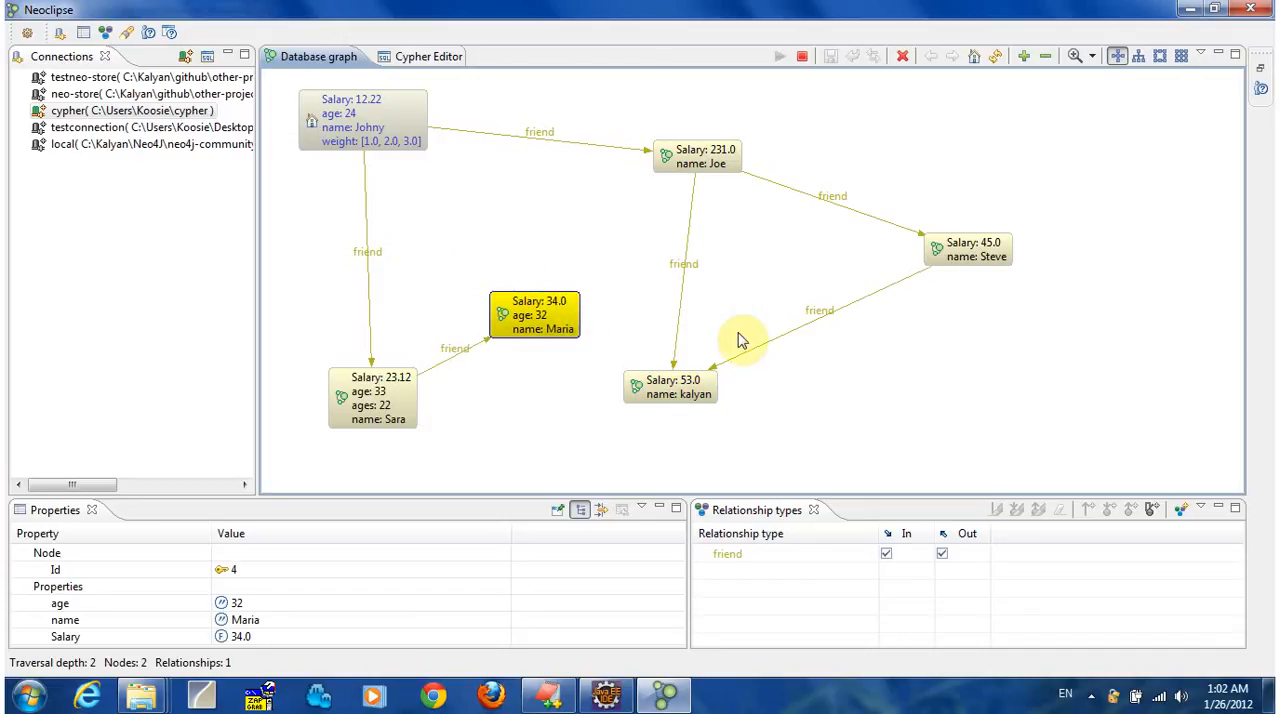
Set the second maximum number of nodes in the Neo4j preferences to 1.
left_click(26, 38)
left_click(394, 134)
left_click_drag(710, 197, 662, 207)
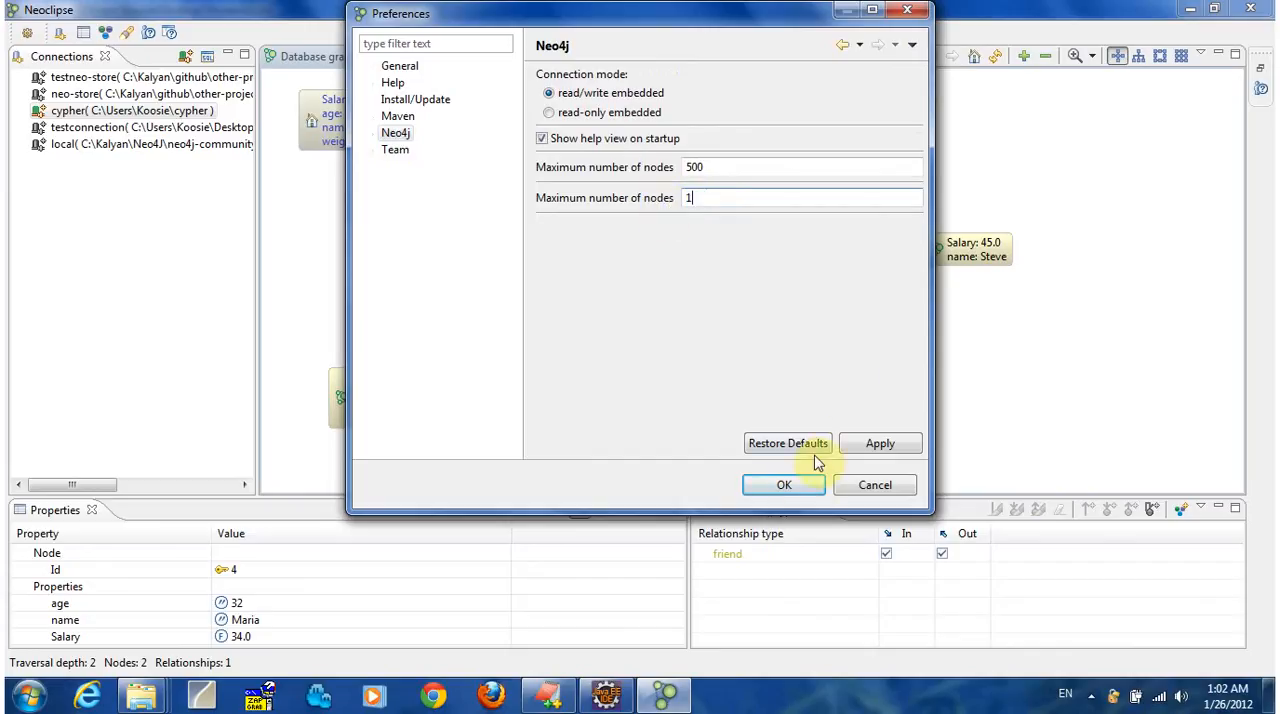
left_click(800, 486)
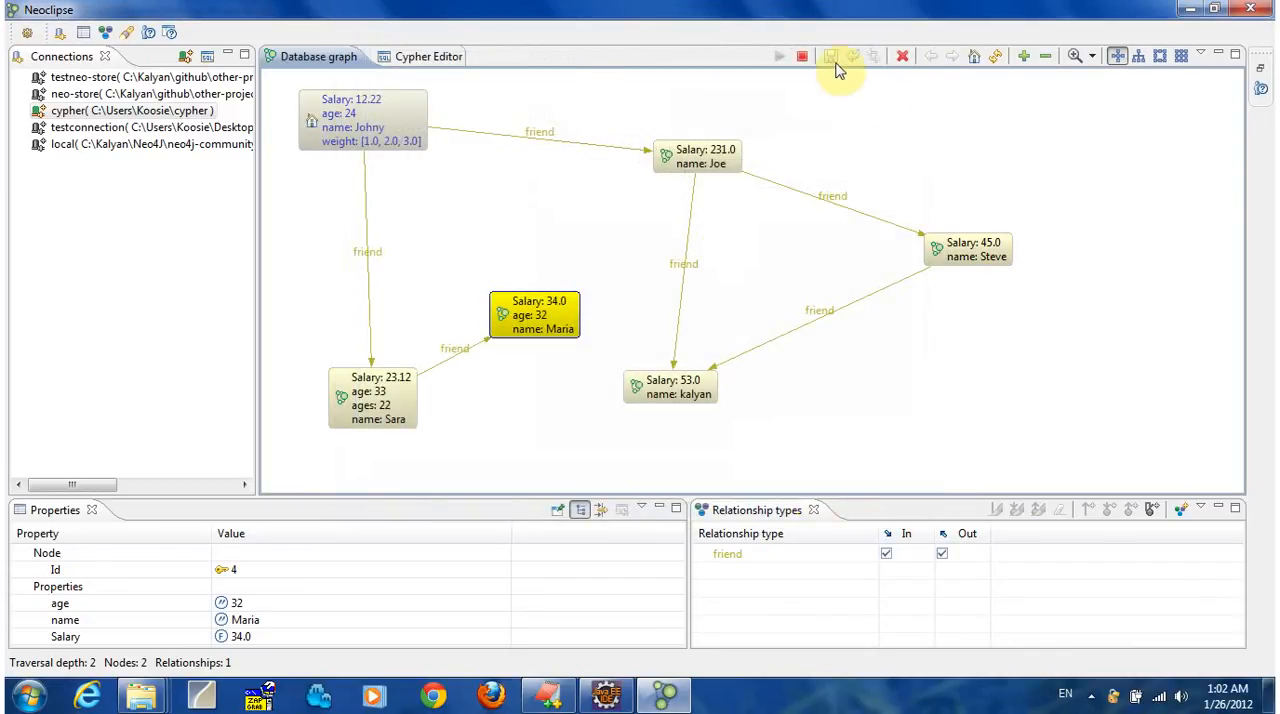
Refresh the database graph, stop the database, and start the cypher connection again.
left_click(998, 60)
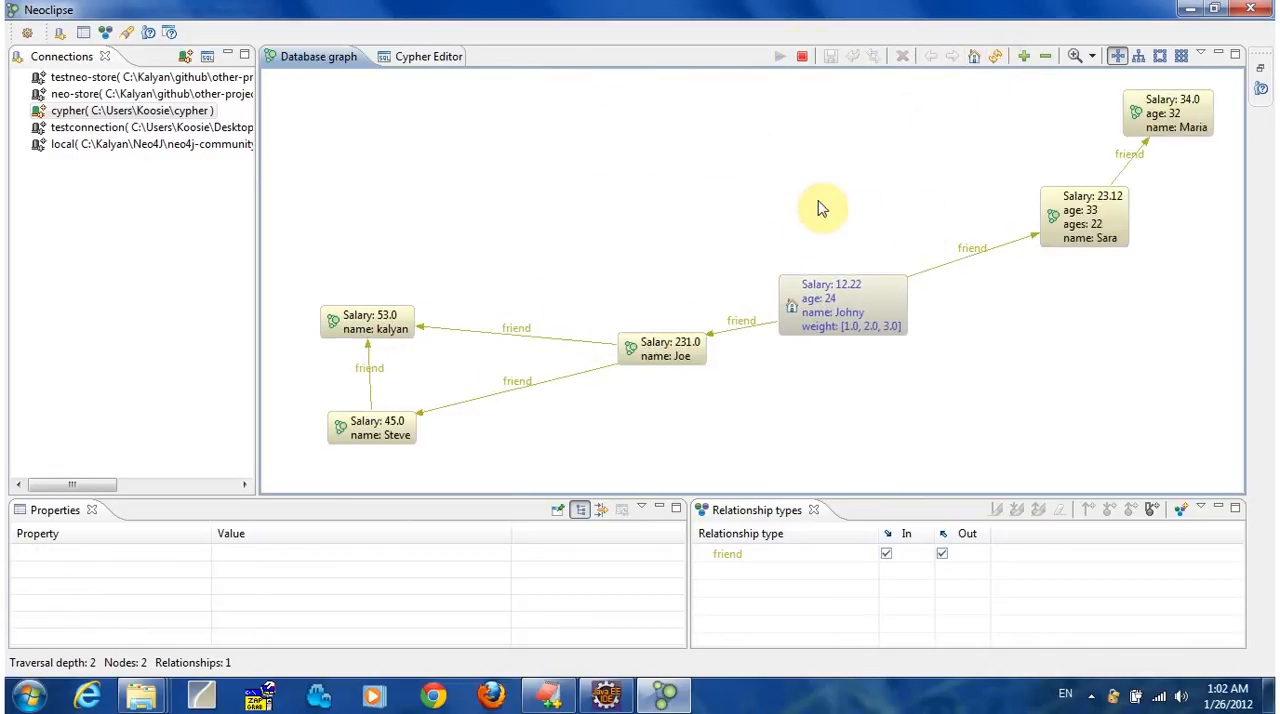
left_click(802, 56)
double_click(170, 118)
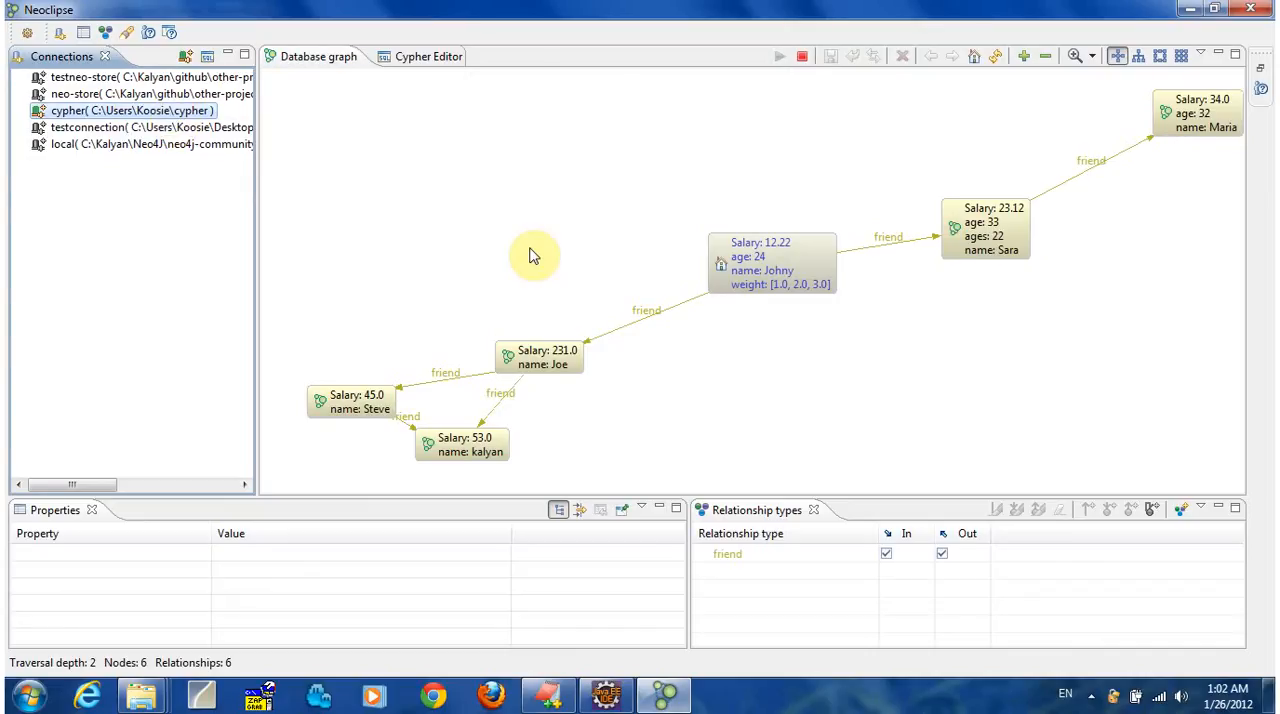
Rearrange the graph by moving the home node and the nodes with salaries 23.12 and 34.0 closer together.
left_click_drag(830, 252, 608, 247)
left_click(978, 230)
left_click_drag(965, 240, 776, 280)
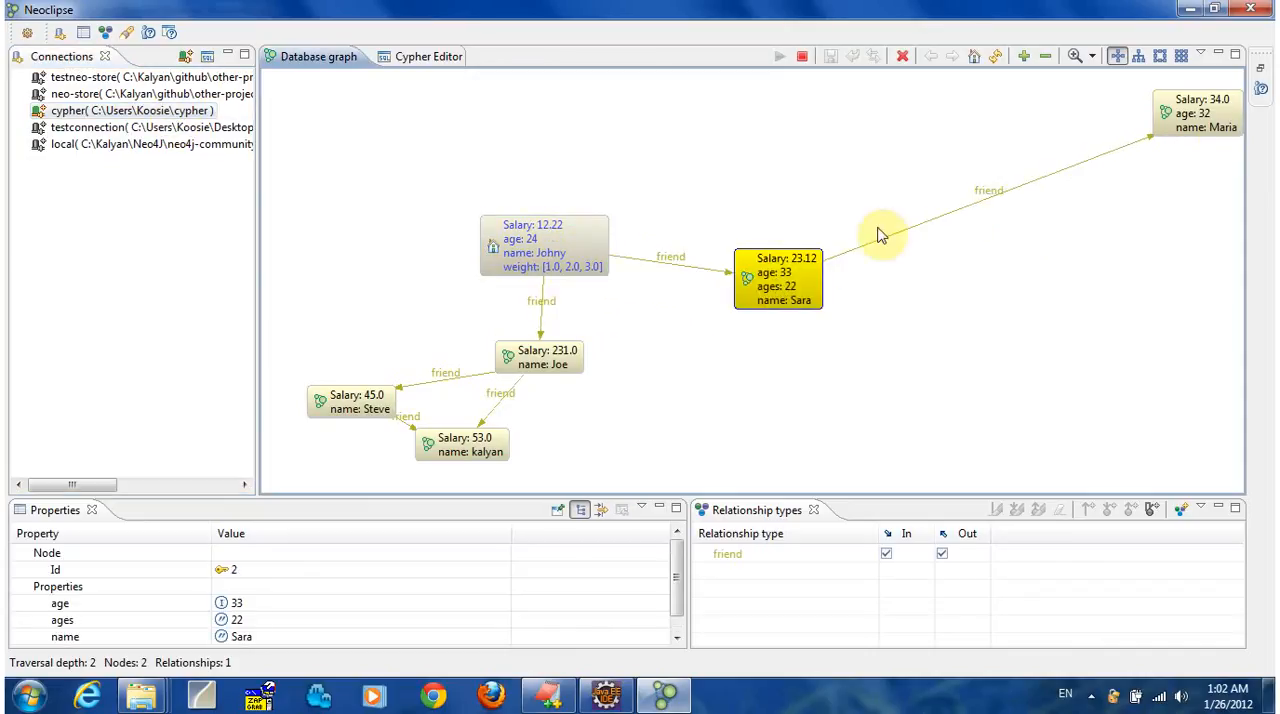
left_click_drag(1194, 114, 1040, 268)
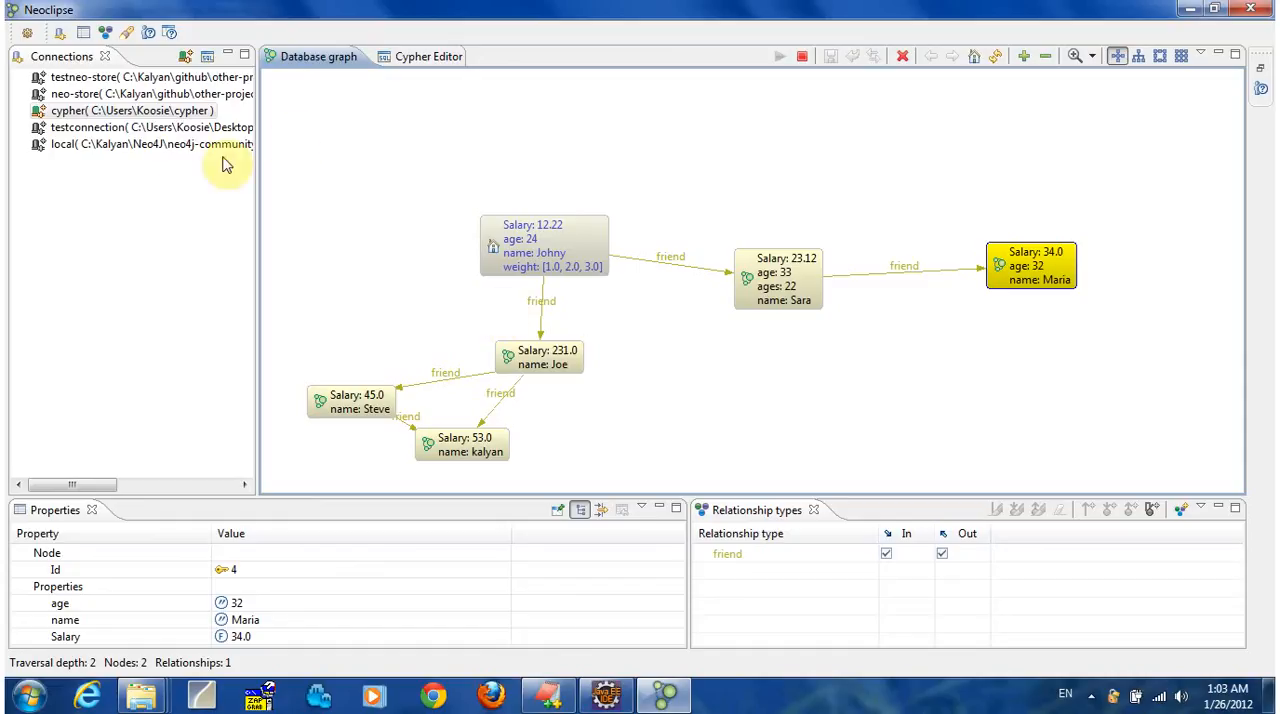
Switch from the cypher connection to testconnection and back, and restart the cypher connection once more.
double_click(135, 111)
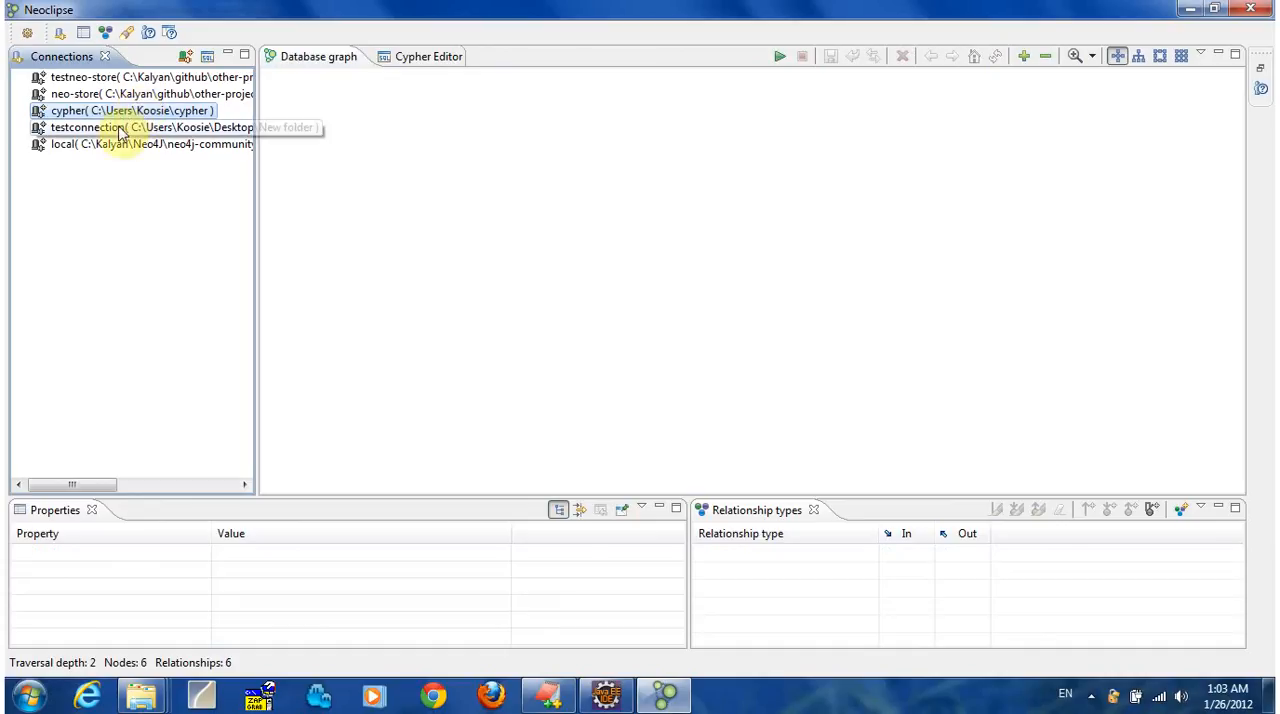
double_click(120, 130)
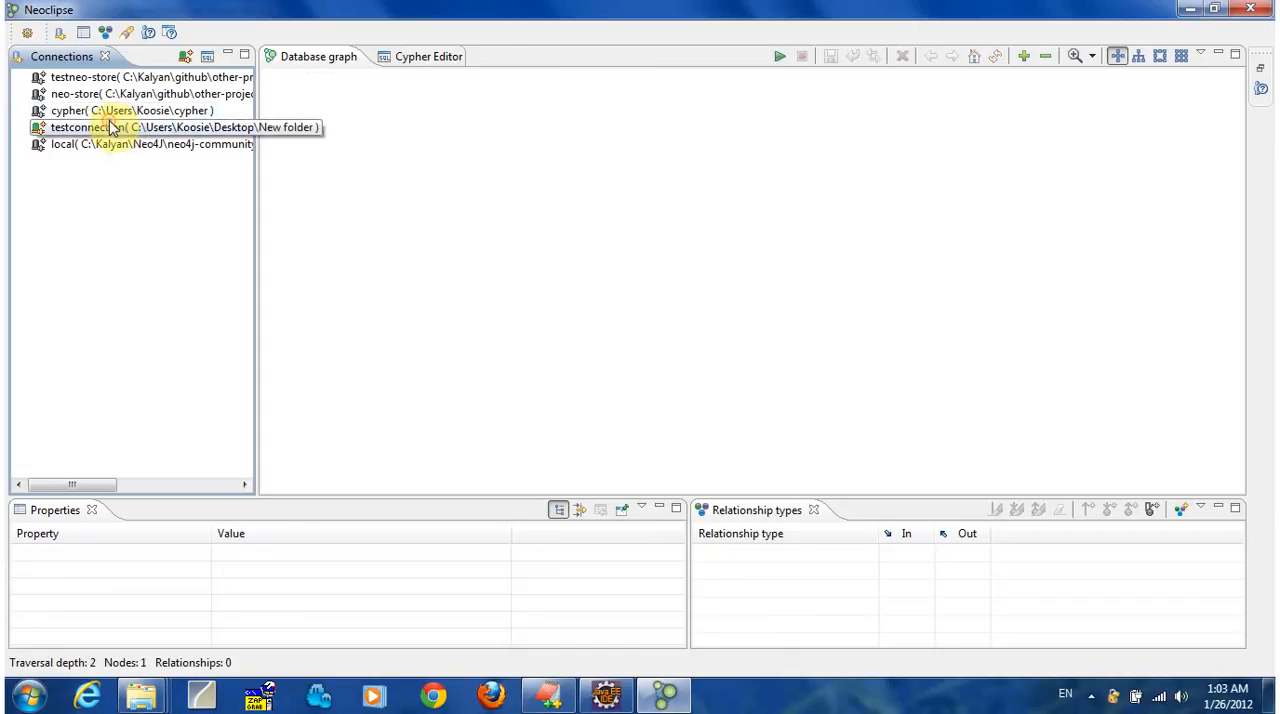
double_click(111, 111)
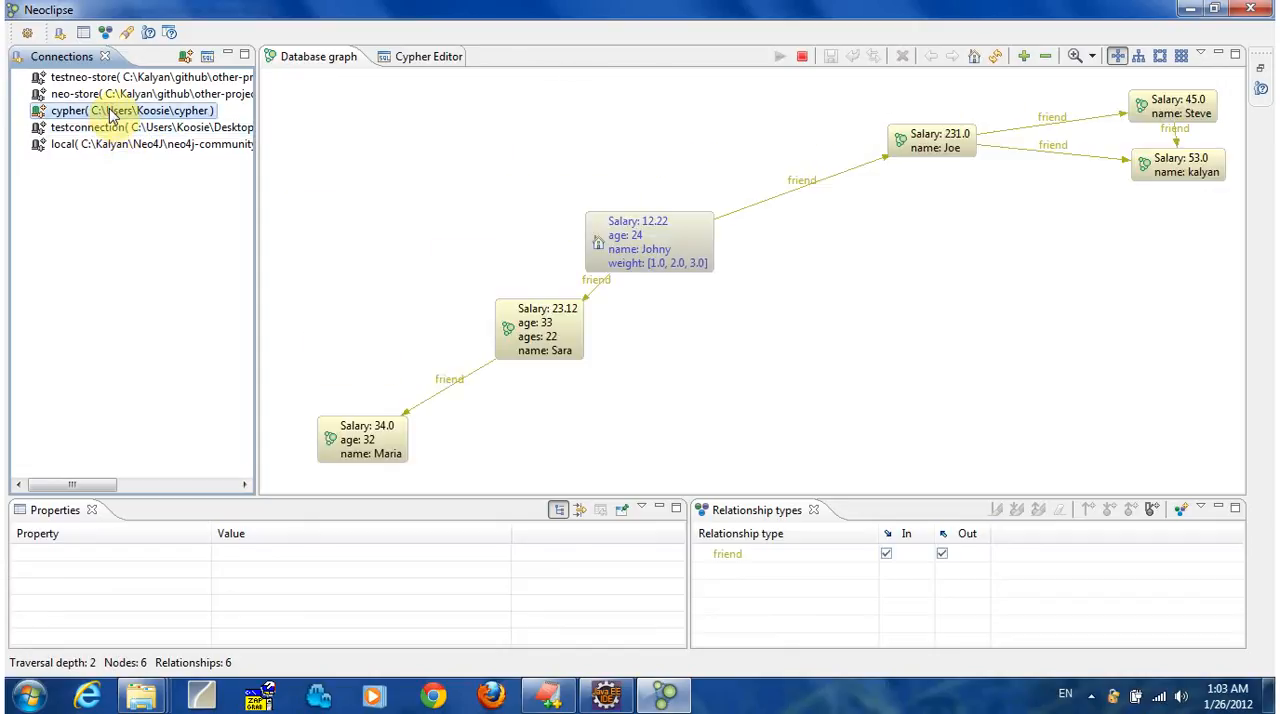
double_click(112, 114)
double_click(100, 108)
Try to start testconnection while the cypher connection is active and dismiss the message.
left_click(104, 130)
double_click(104, 130)
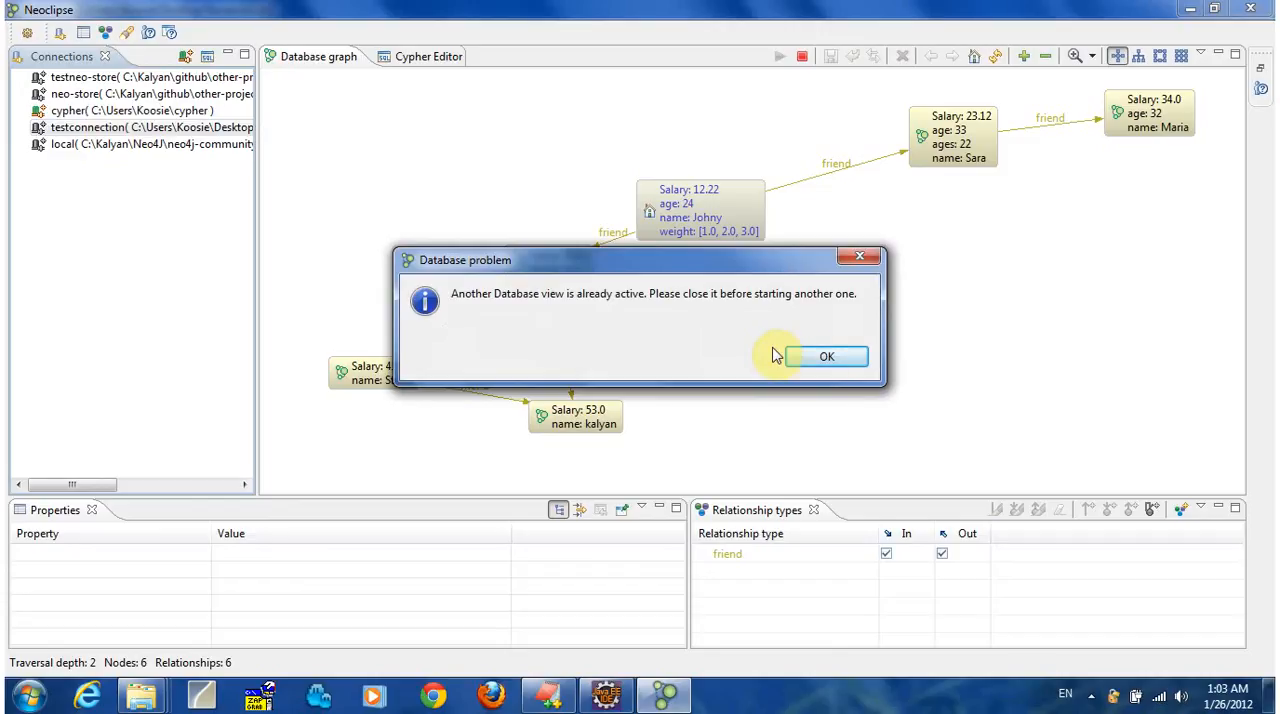
left_click(820, 356)
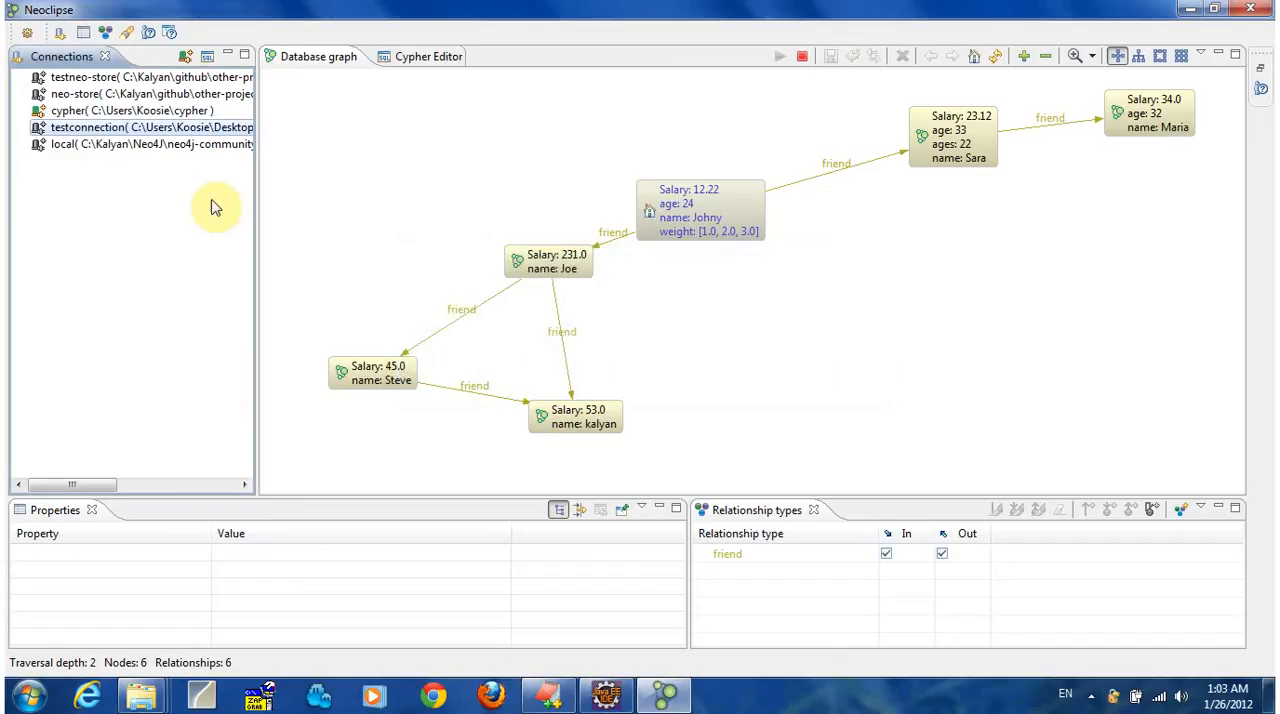
Inspect the connection settings of testconnection, cancel without changes, and return to the Cypher Editor.
right_click(165, 128)
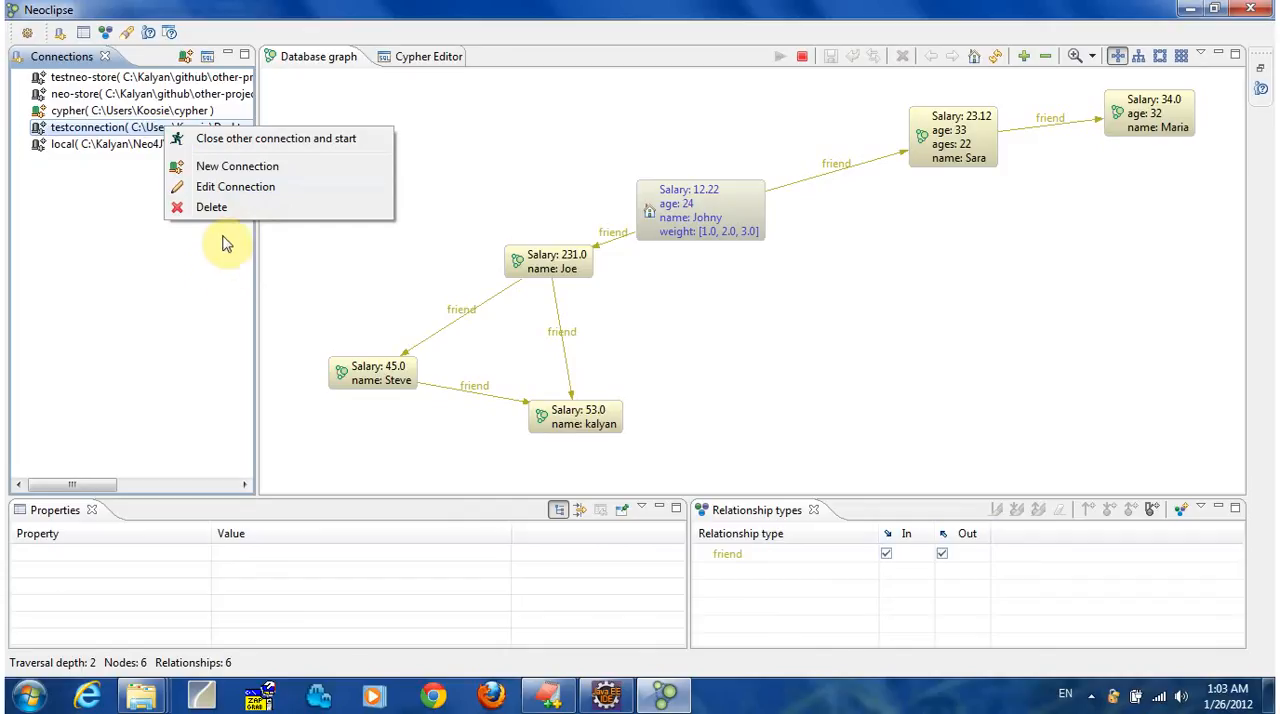
left_click(238, 197)
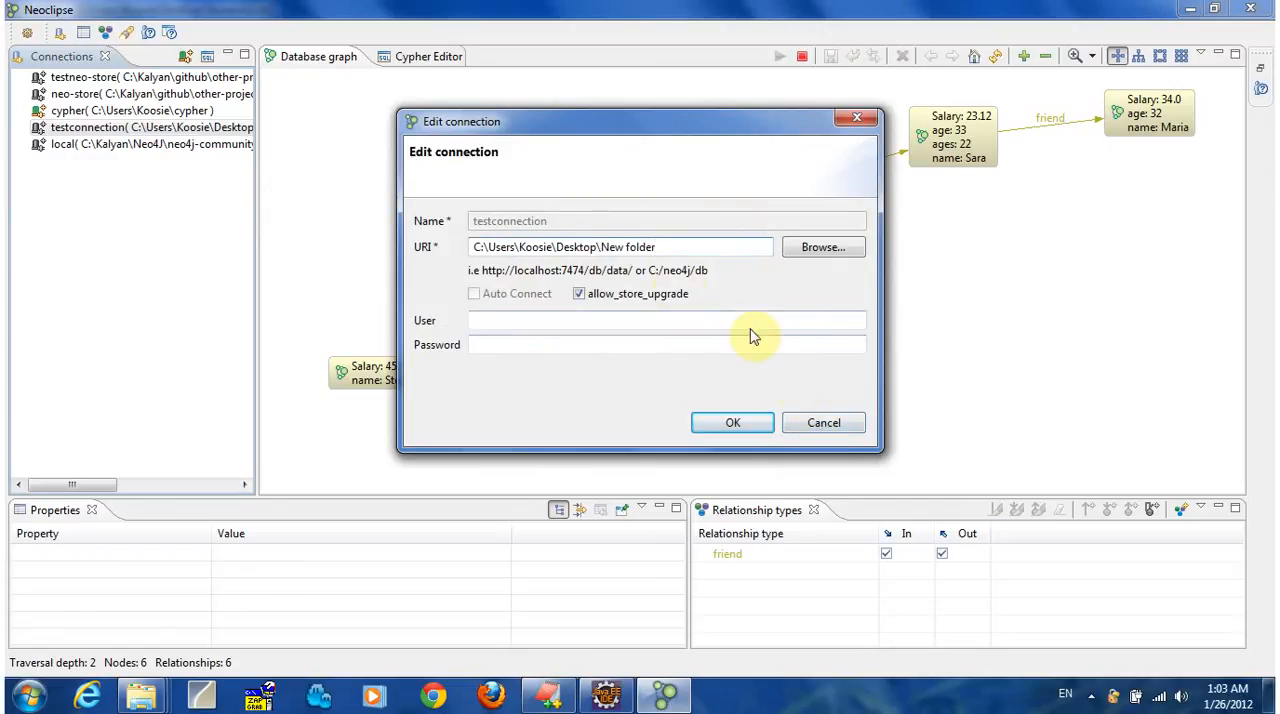
left_click(812, 423)
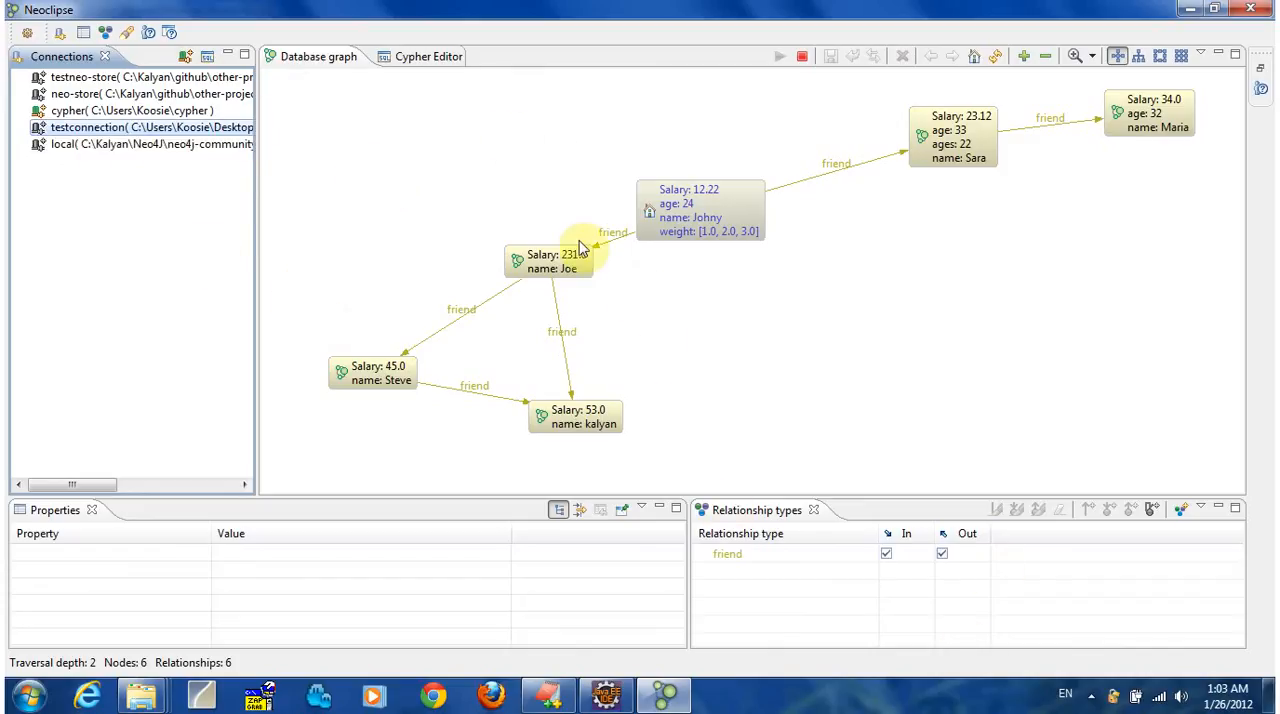
left_click(440, 58)
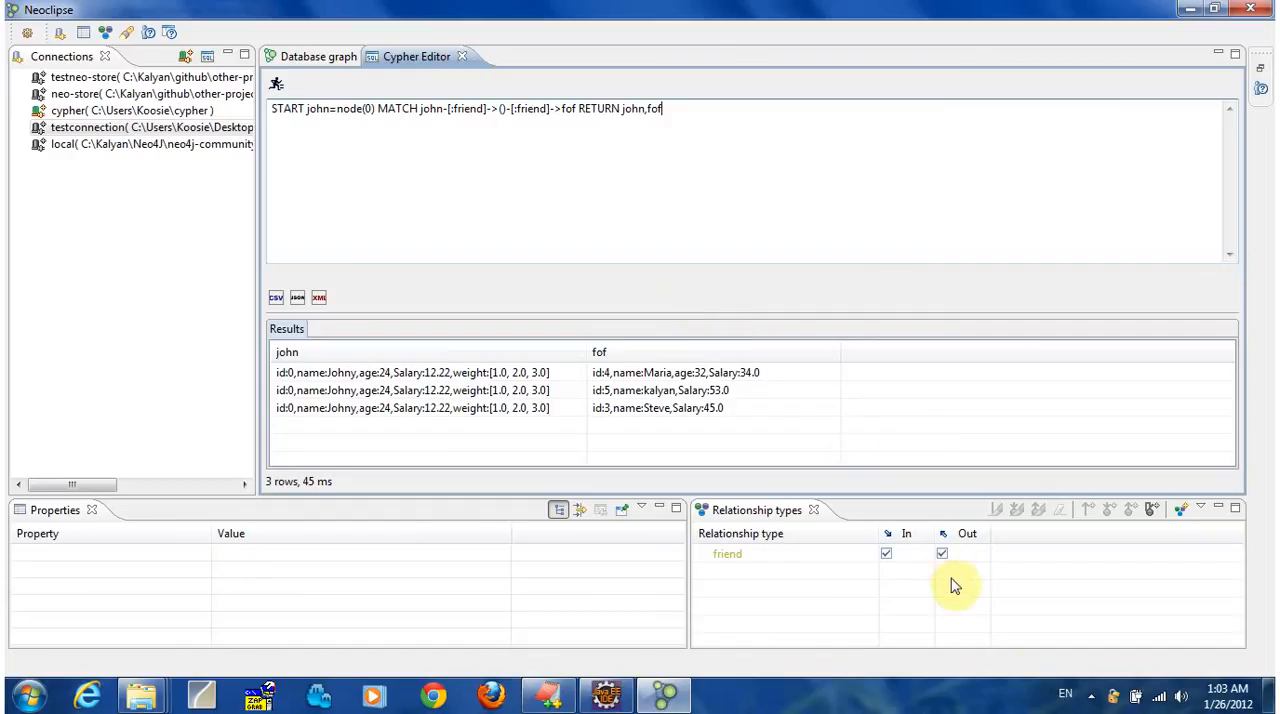